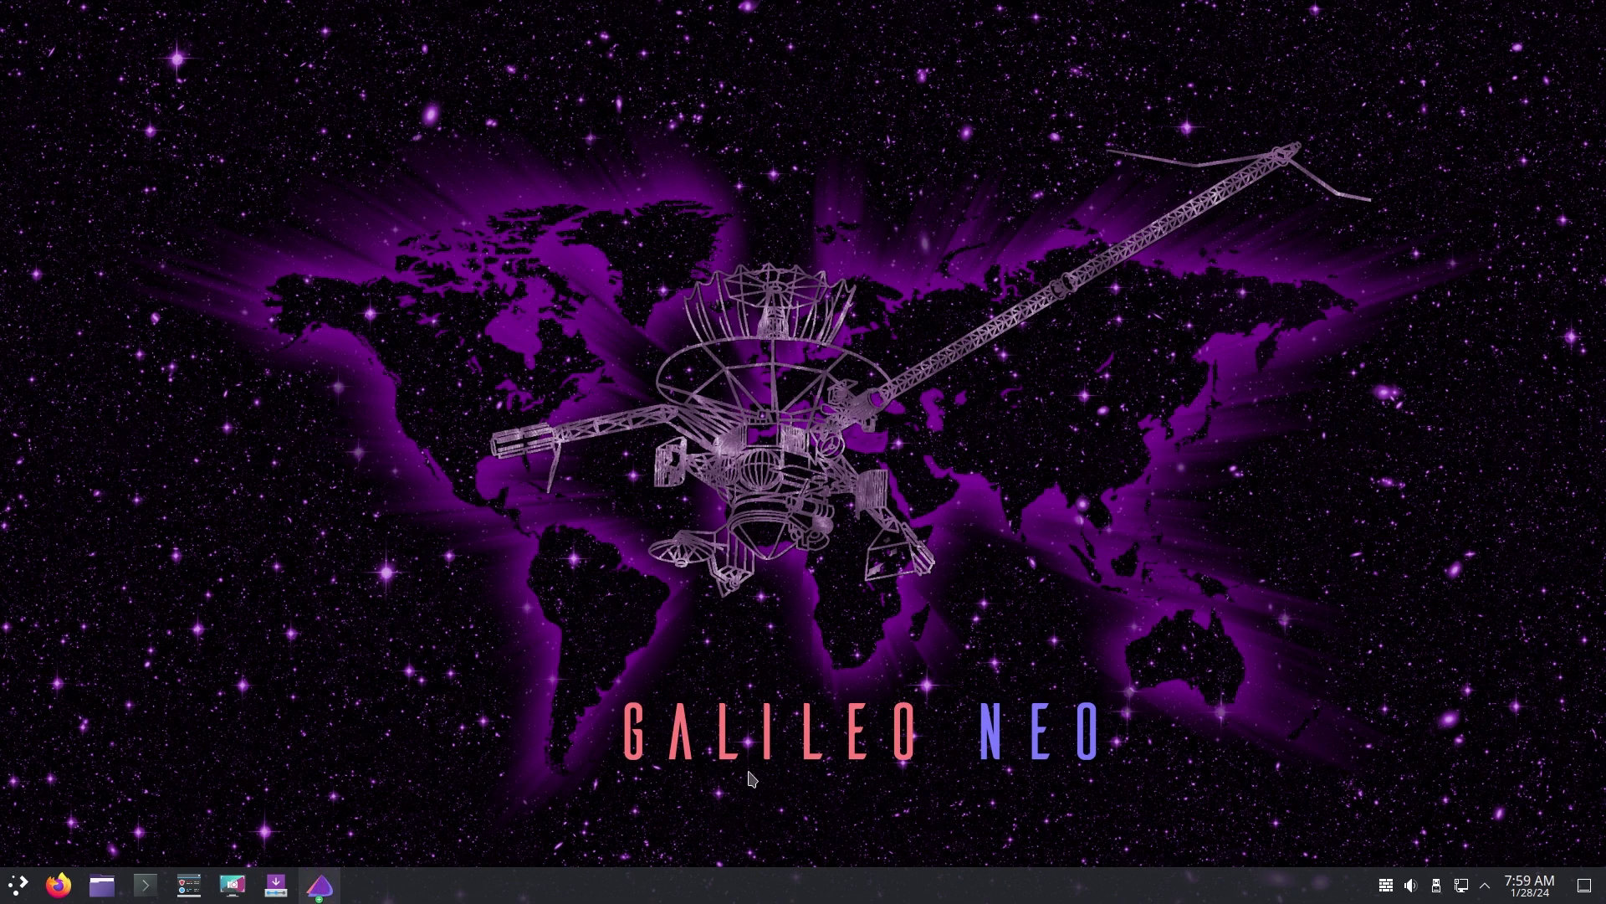
Open EndeavourOS Welcome, browse the General Info links, then launch the installer from INSTALL
{"action": "left_click", "coordinate": [332, 885]}
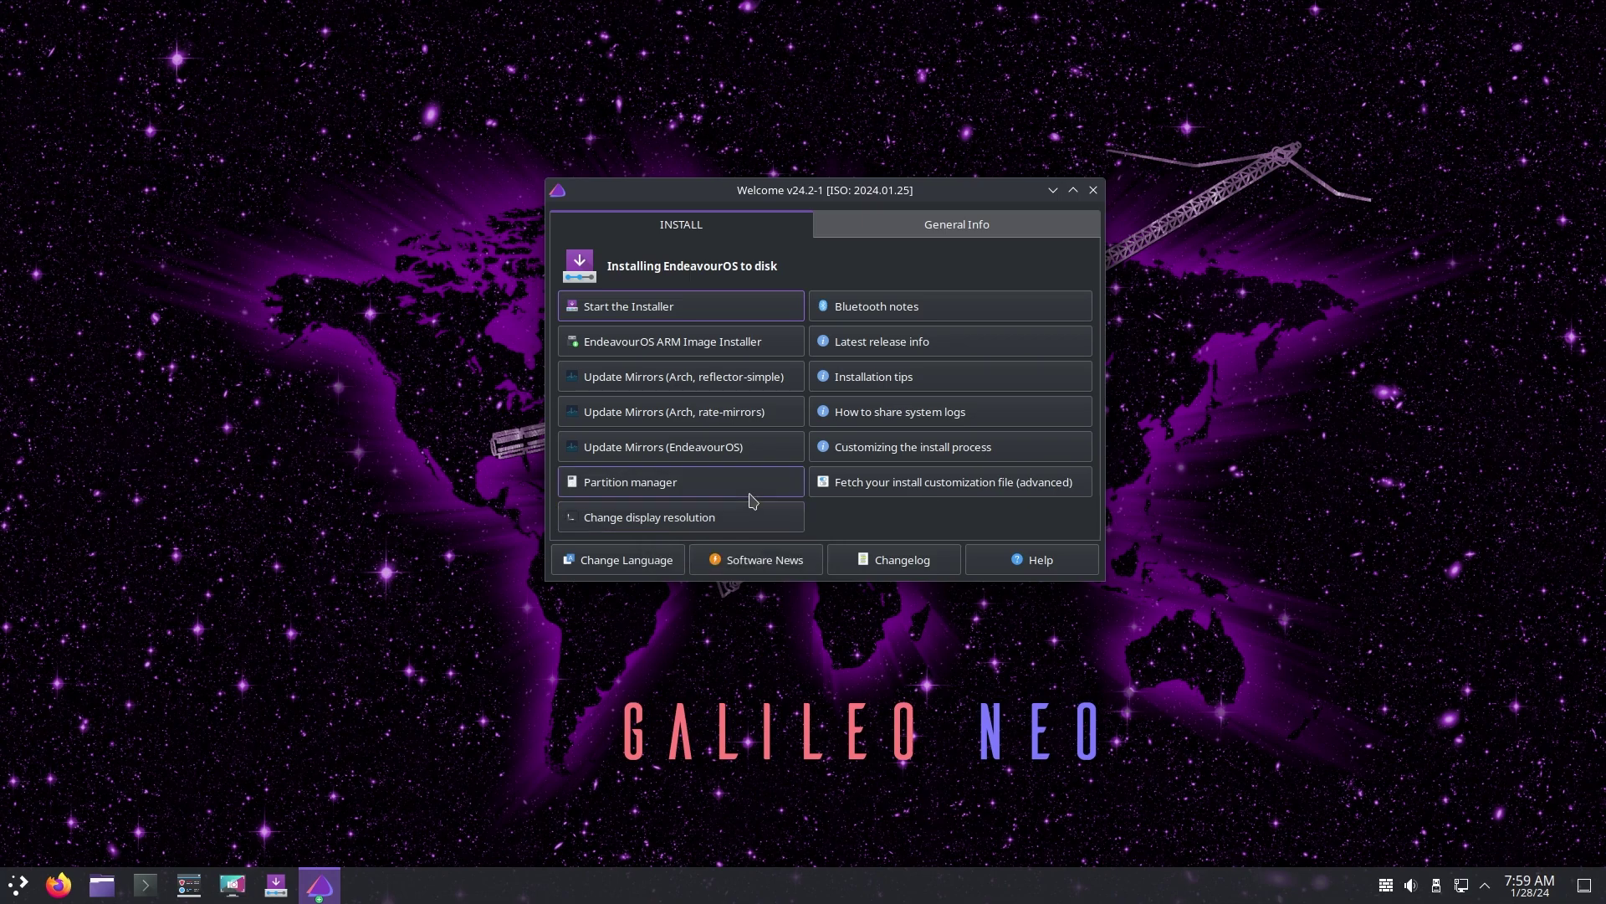
{"action": "left_click", "coordinate": [918, 225]}
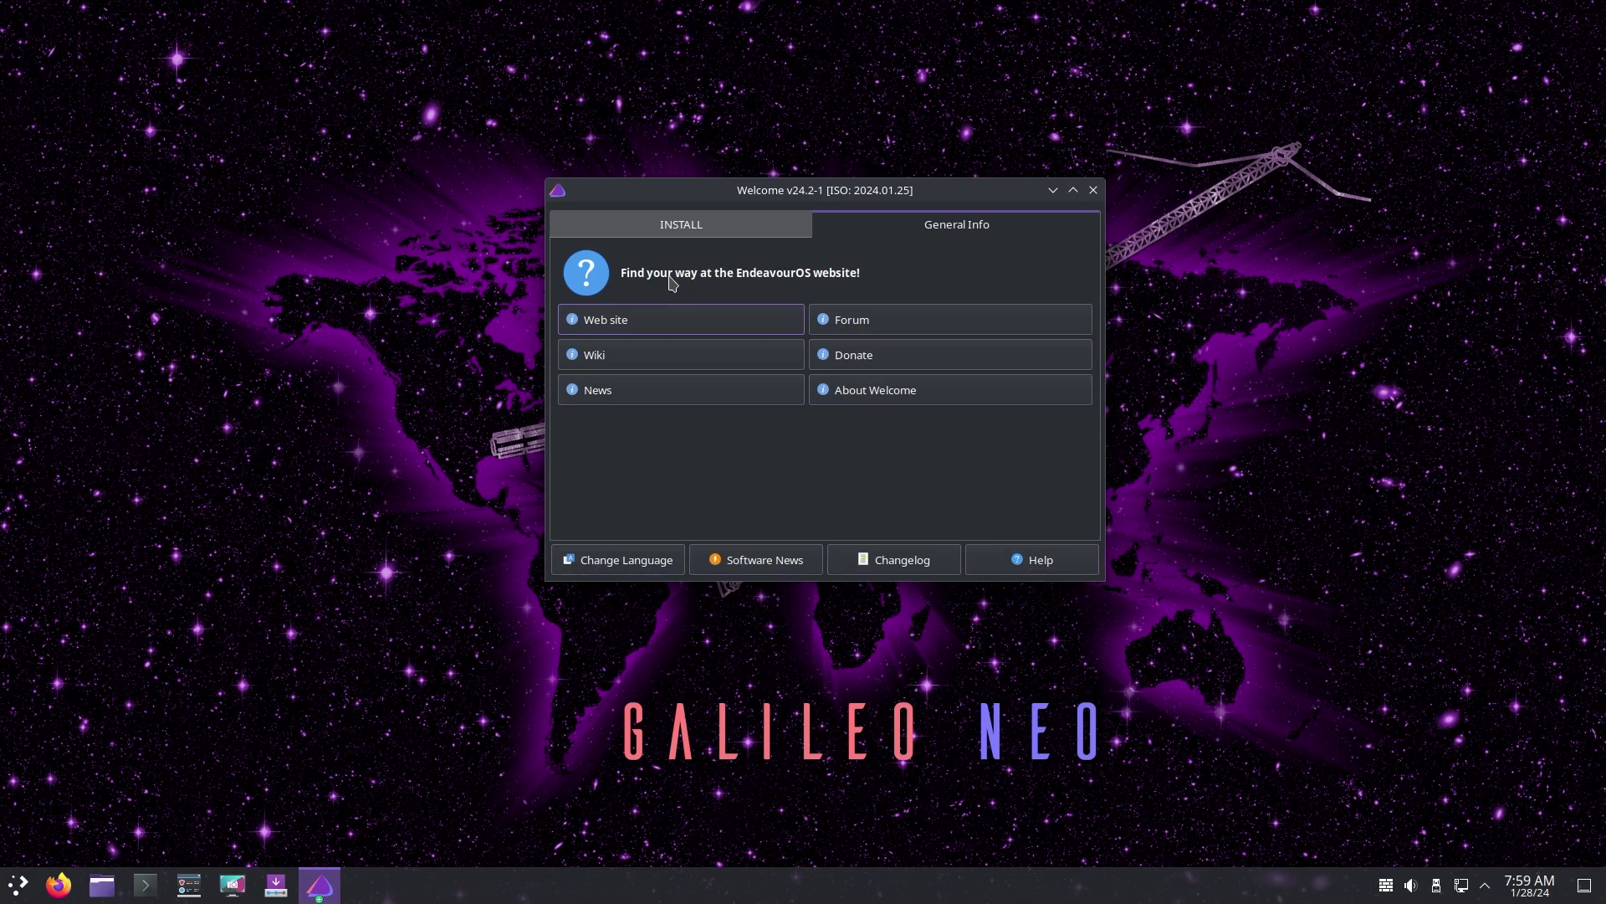
{"action": "left_click", "coordinate": [657, 226]}
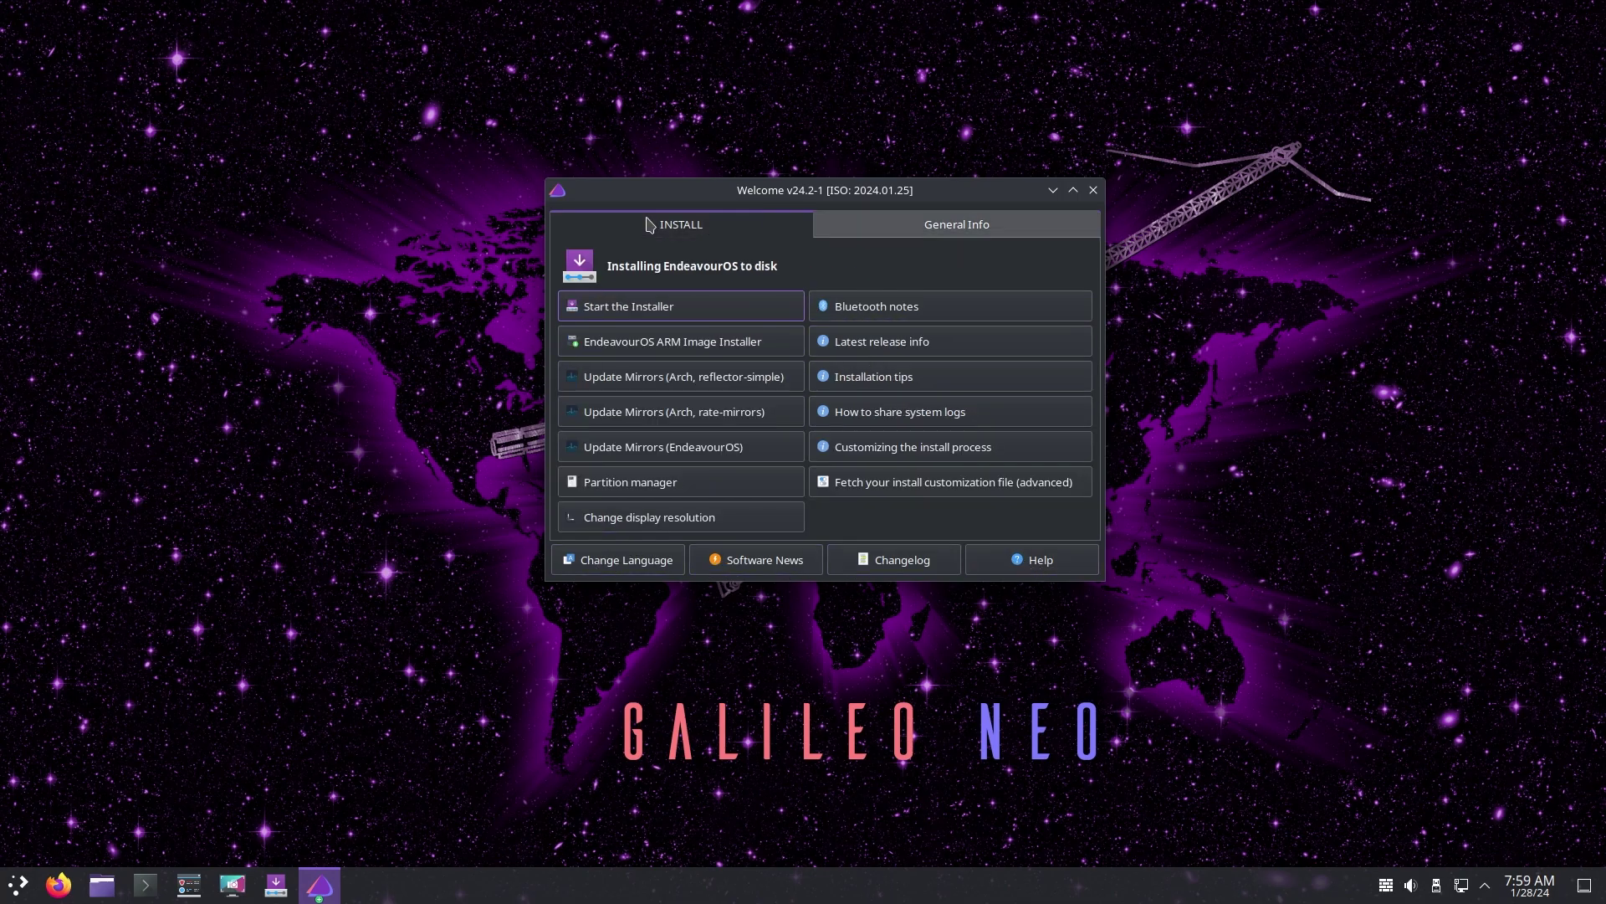
{"action": "left_click", "coordinate": [602, 313]}
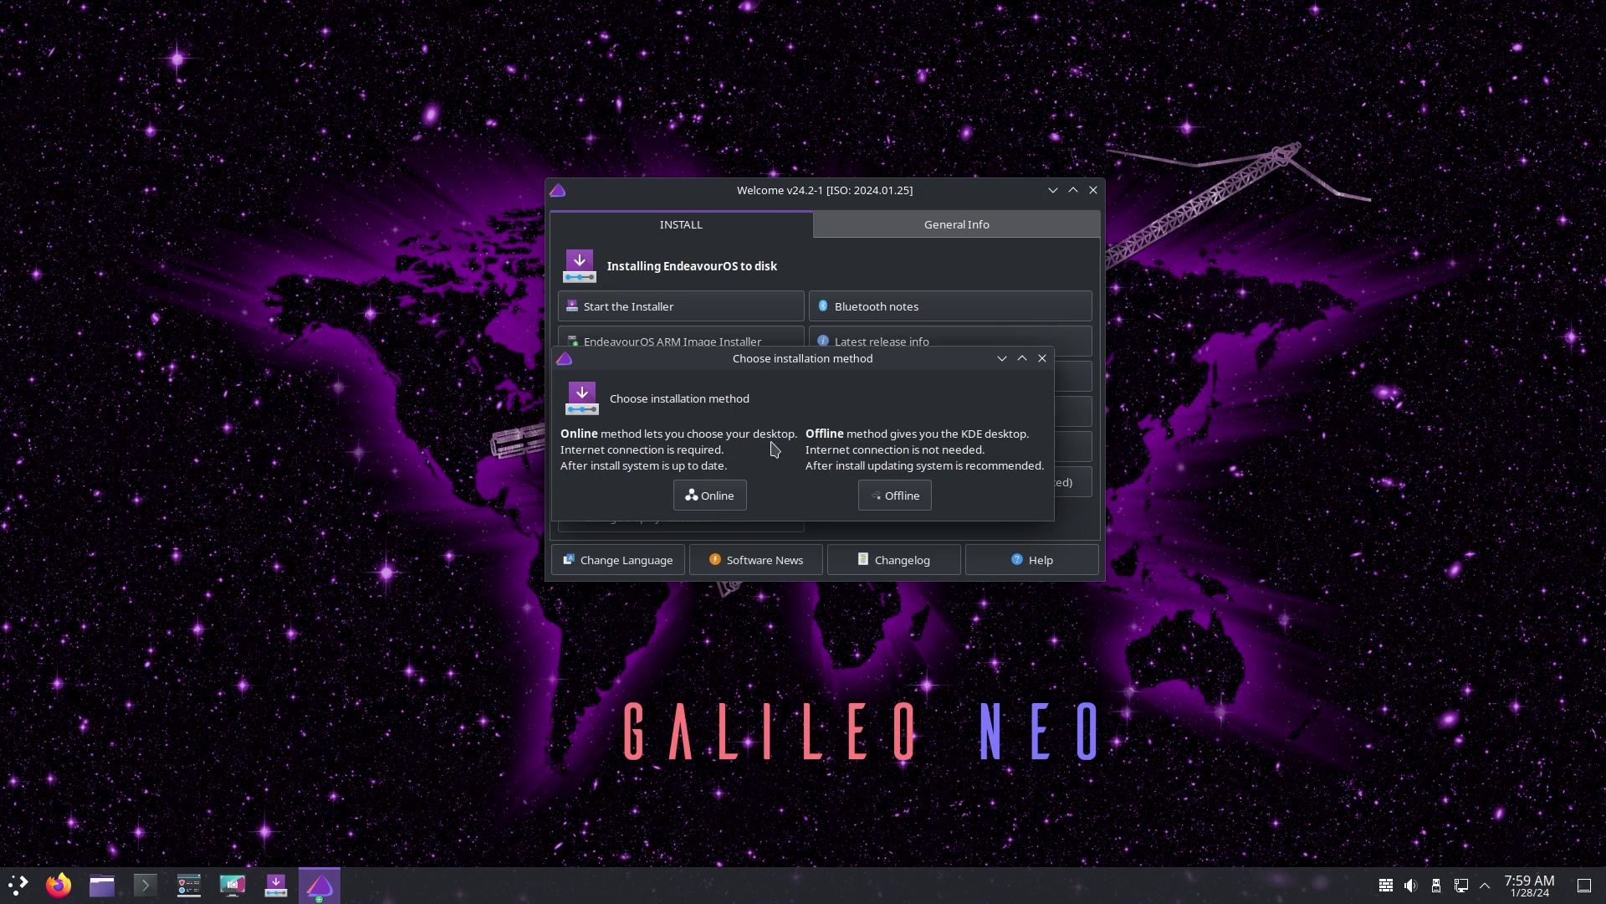
Search the application launcher for 'ab' and open About this System
{"action": "left_click", "coordinate": [18, 887]}
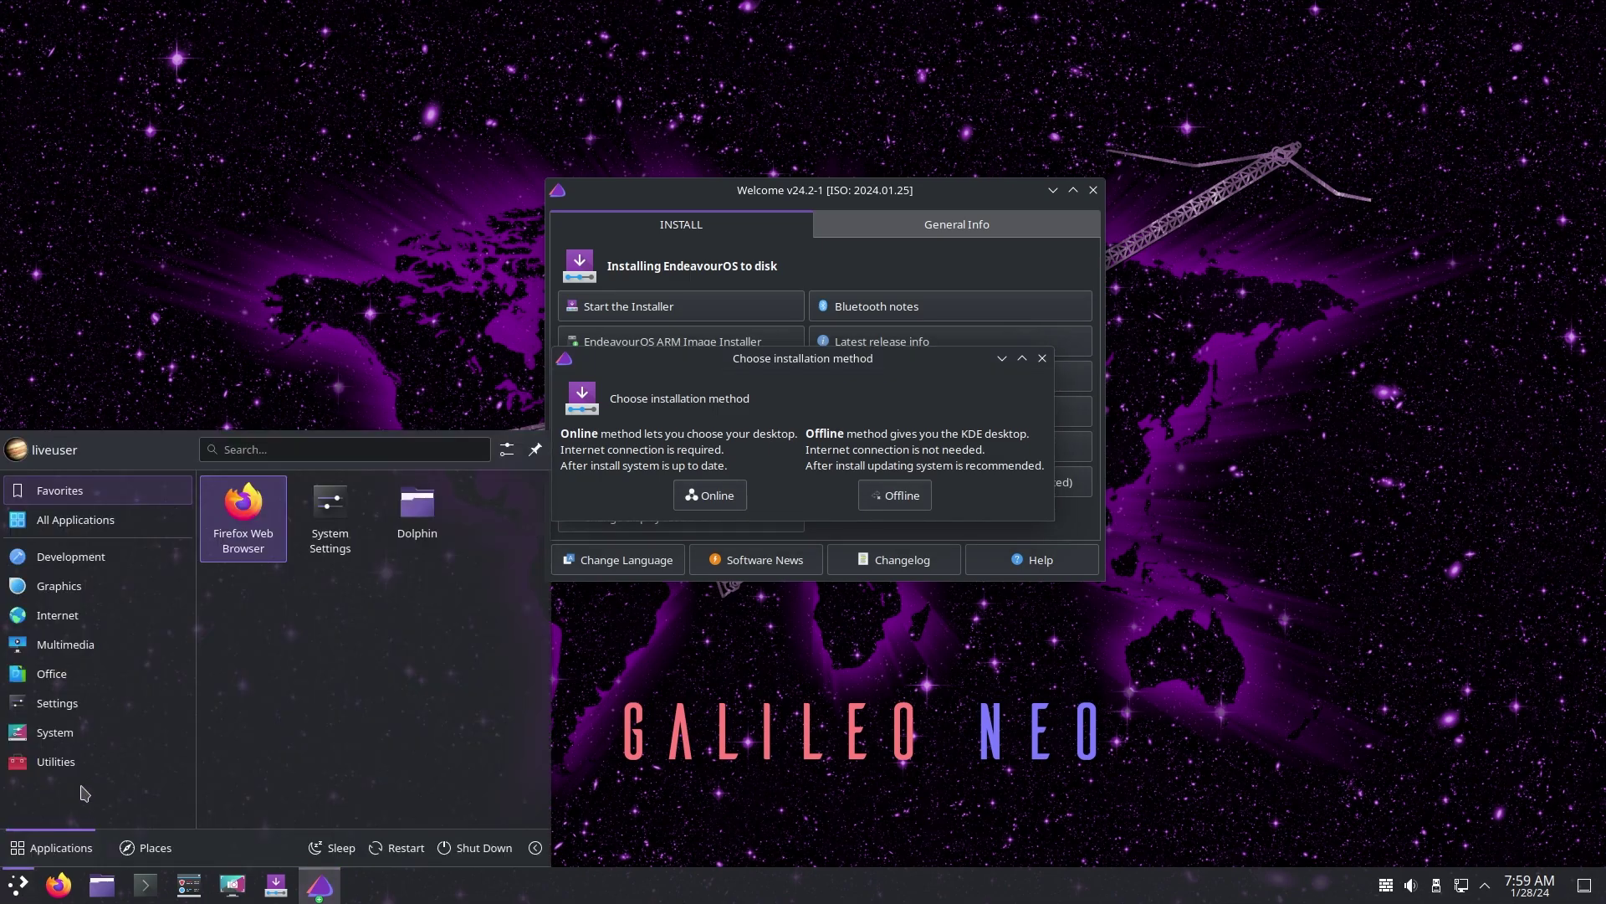
{"action": "mouse_move", "coordinate": [59, 733]}
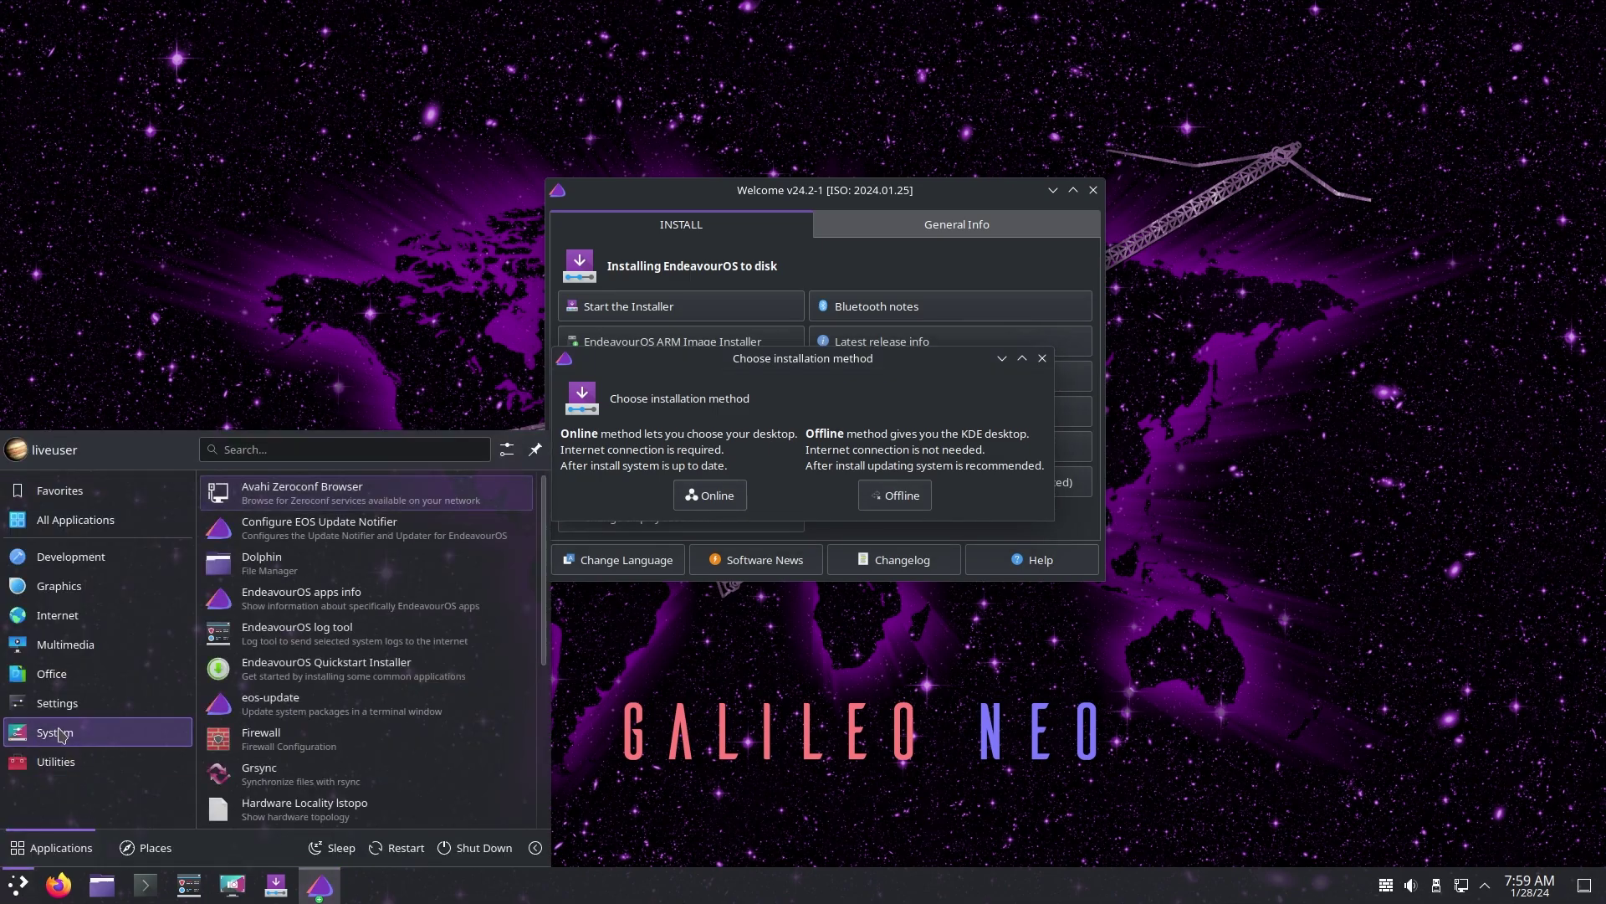
{"action": "scroll", "coordinate": [292, 720], "scroll_direction": "down", "scroll_amount": 1}
{"action": "scroll", "coordinate": [297, 548], "scroll_direction": "up", "scroll_amount": 1}
{"action": "left_click", "coordinate": [305, 446]}
{"action": "type", "text": "ab"}
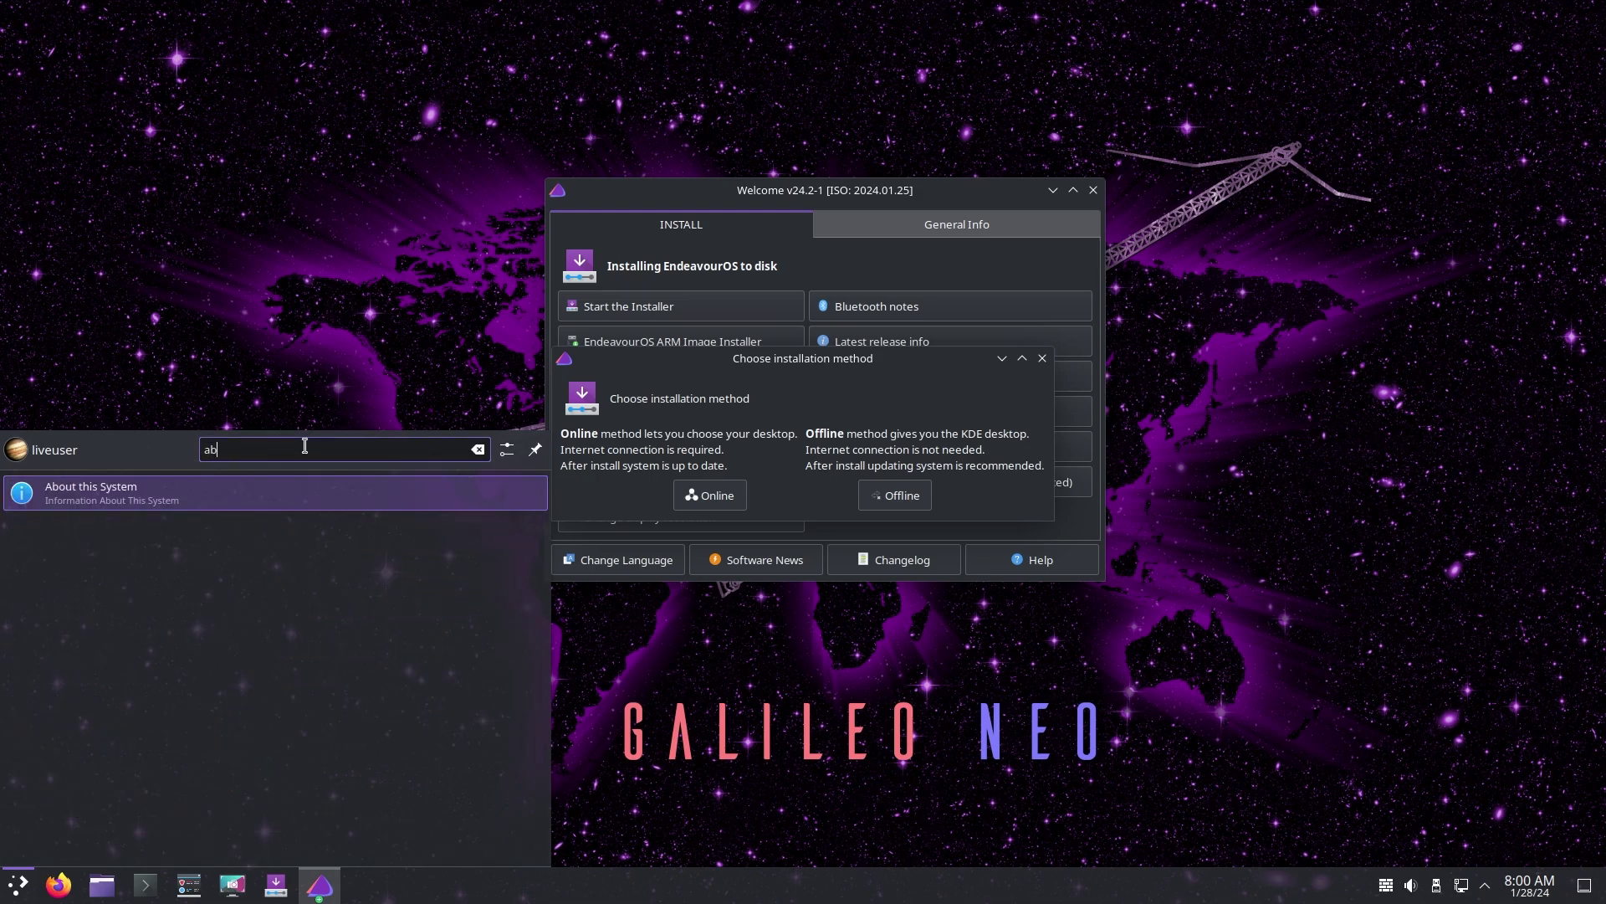
{"action": "key", "text": "Return"}
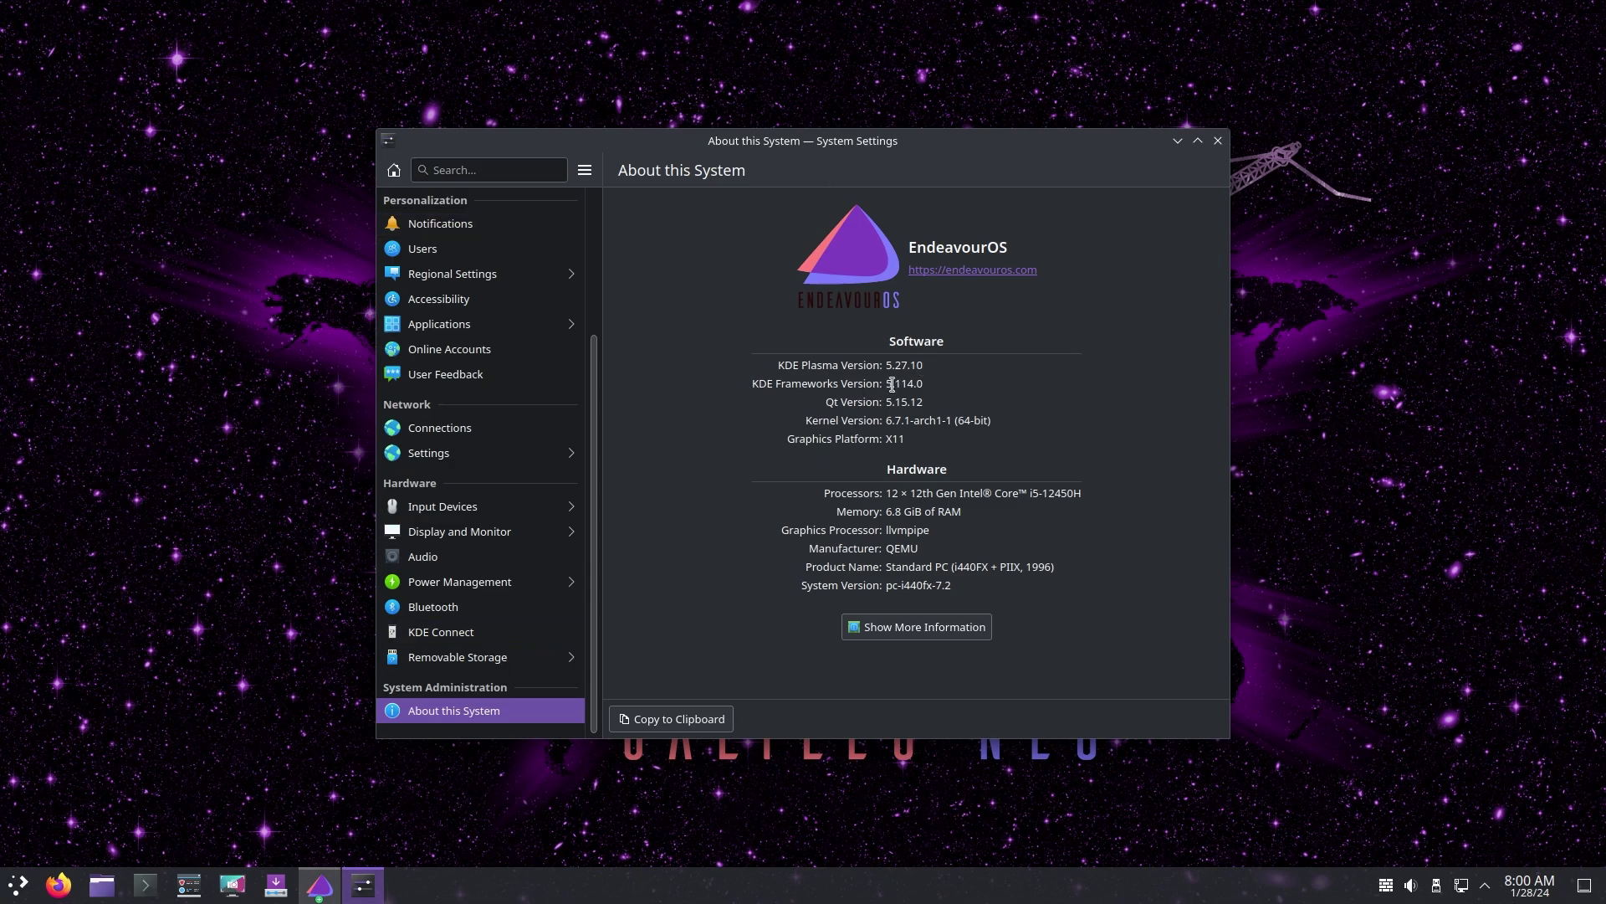
Highlight the Qt version 5.15.12 on the About this System page
{"action": "left_click_drag", "start_coordinate": [889, 405], "coordinate": [931, 410]}
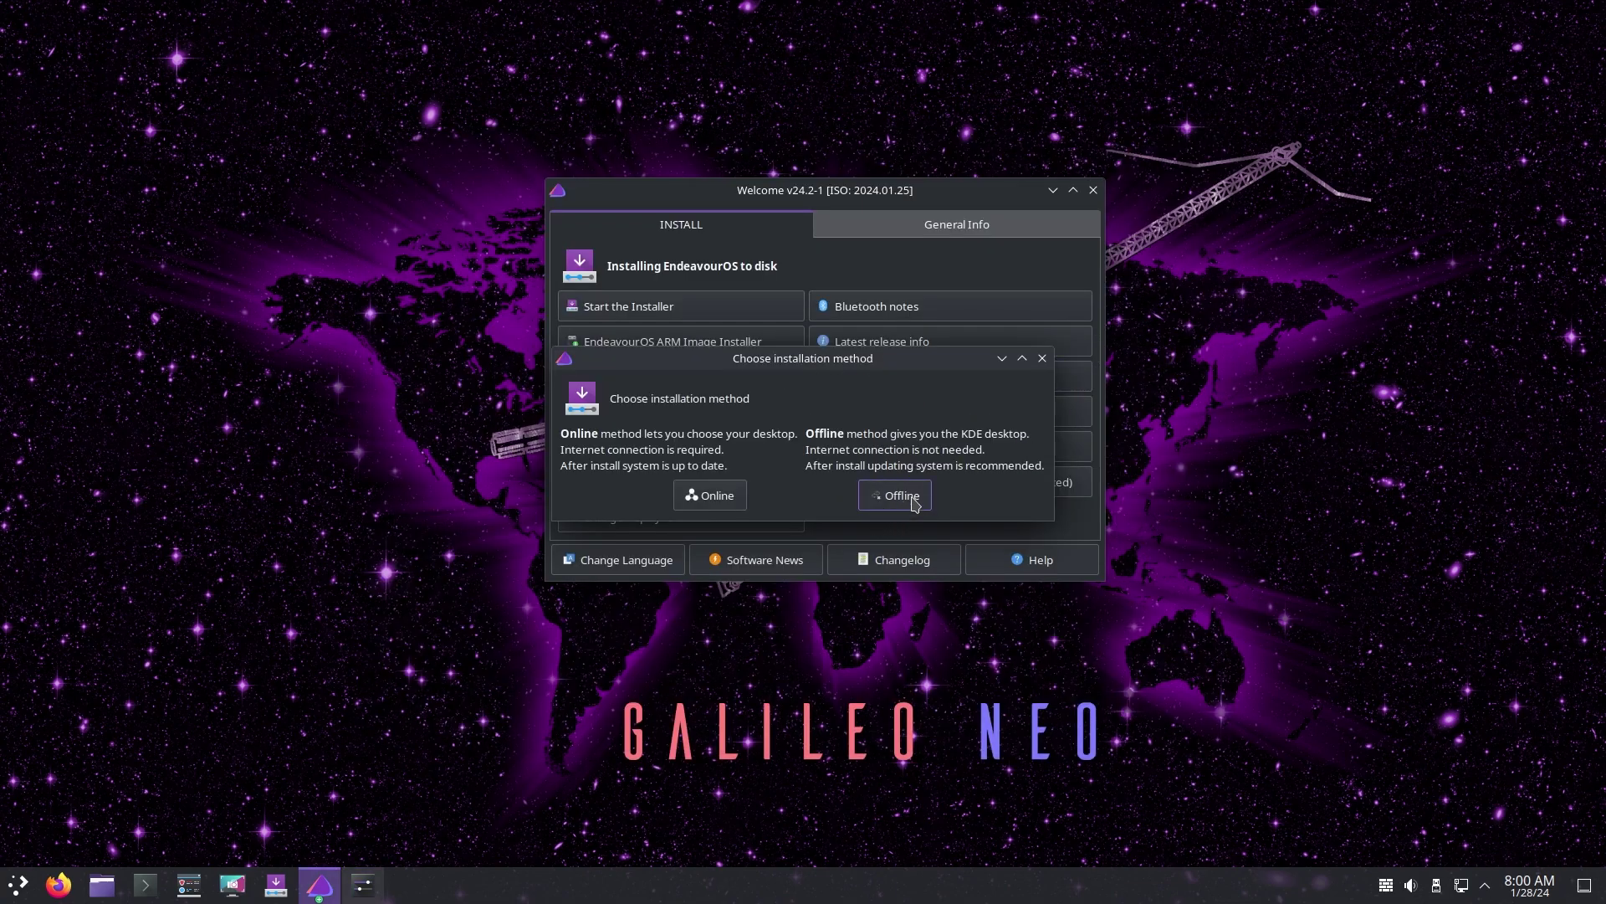
Choose Offline installation and keep American English, Asia/Kolkata, English (US) keyboard and GRUB
{"action": "left_click", "coordinate": [918, 502]}
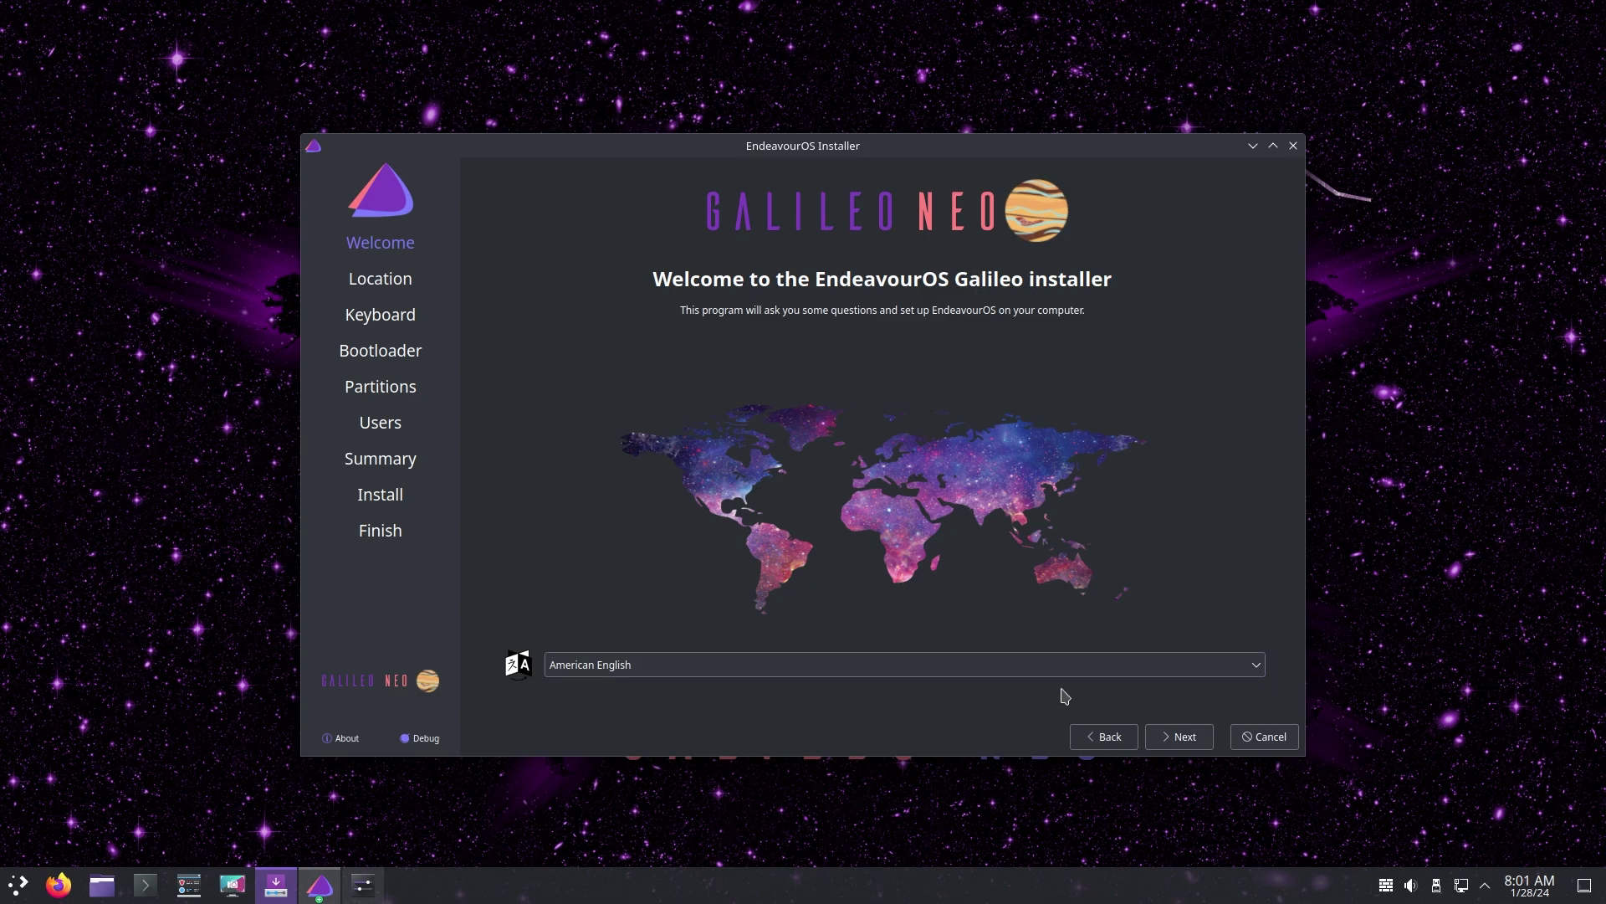
{"action": "left_click", "coordinate": [1177, 743]}
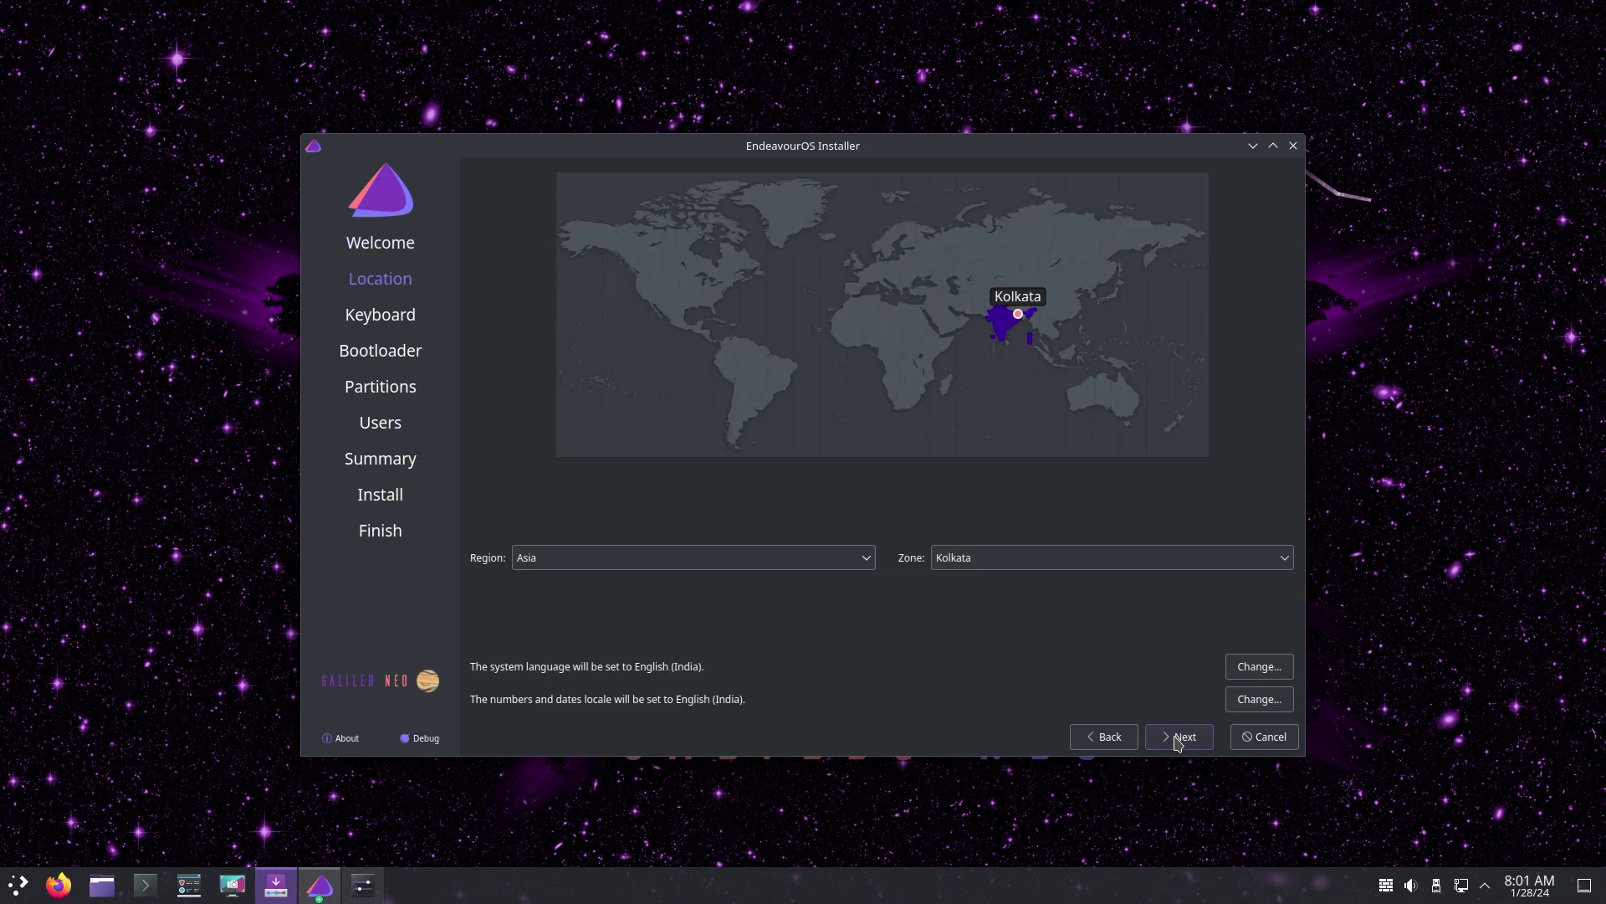
{"action": "left_click", "coordinate": [1189, 736]}
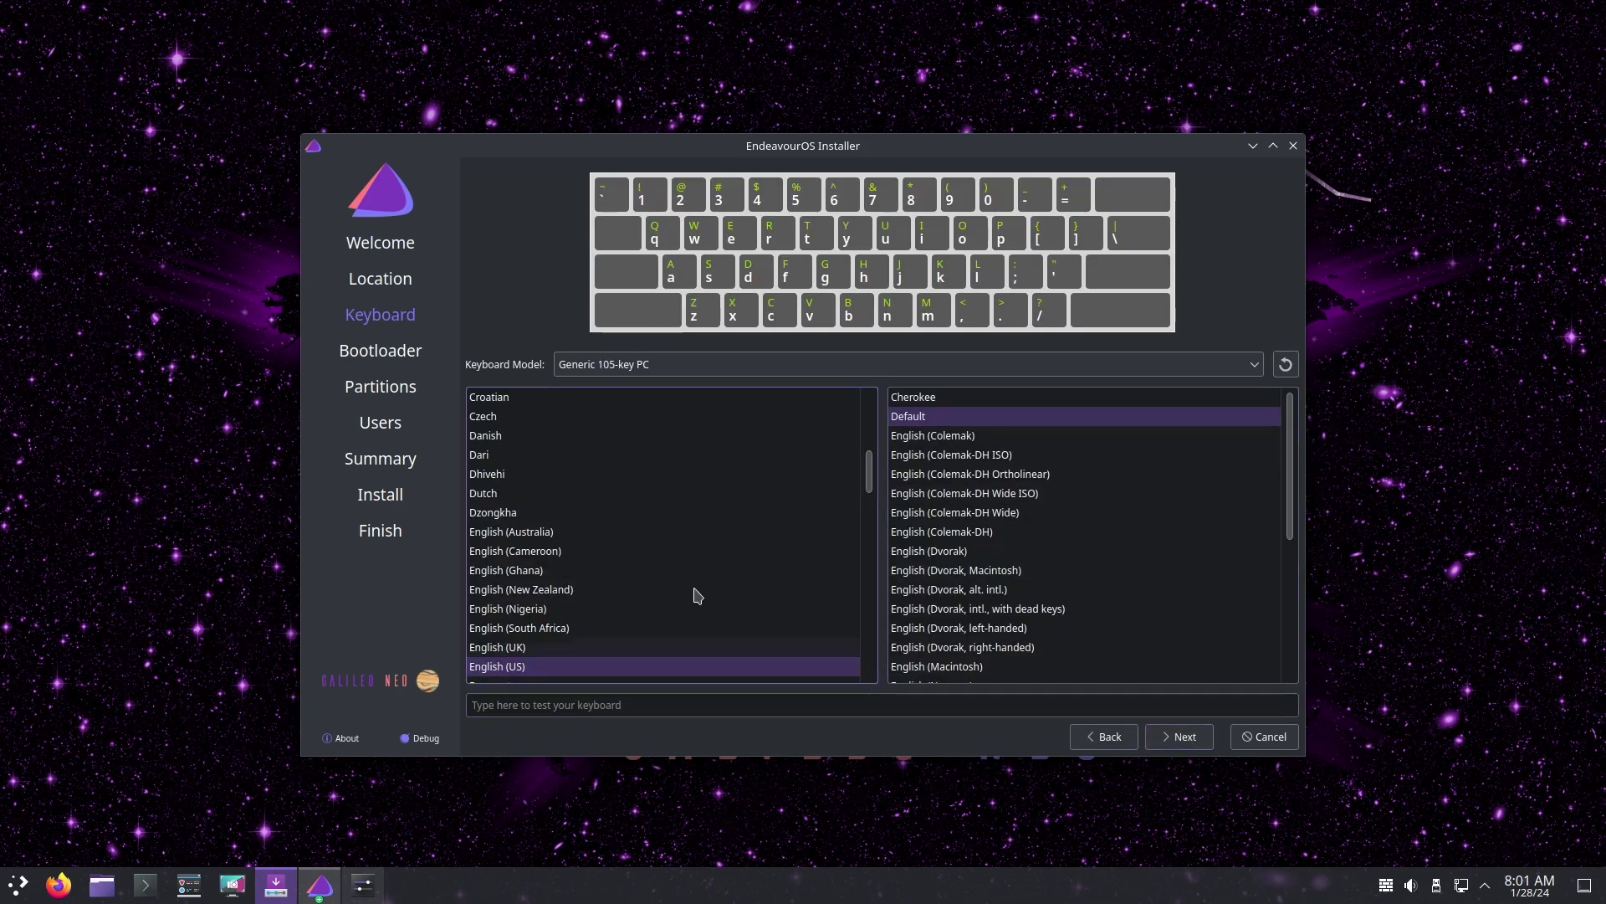
{"action": "left_click", "coordinate": [1189, 738]}
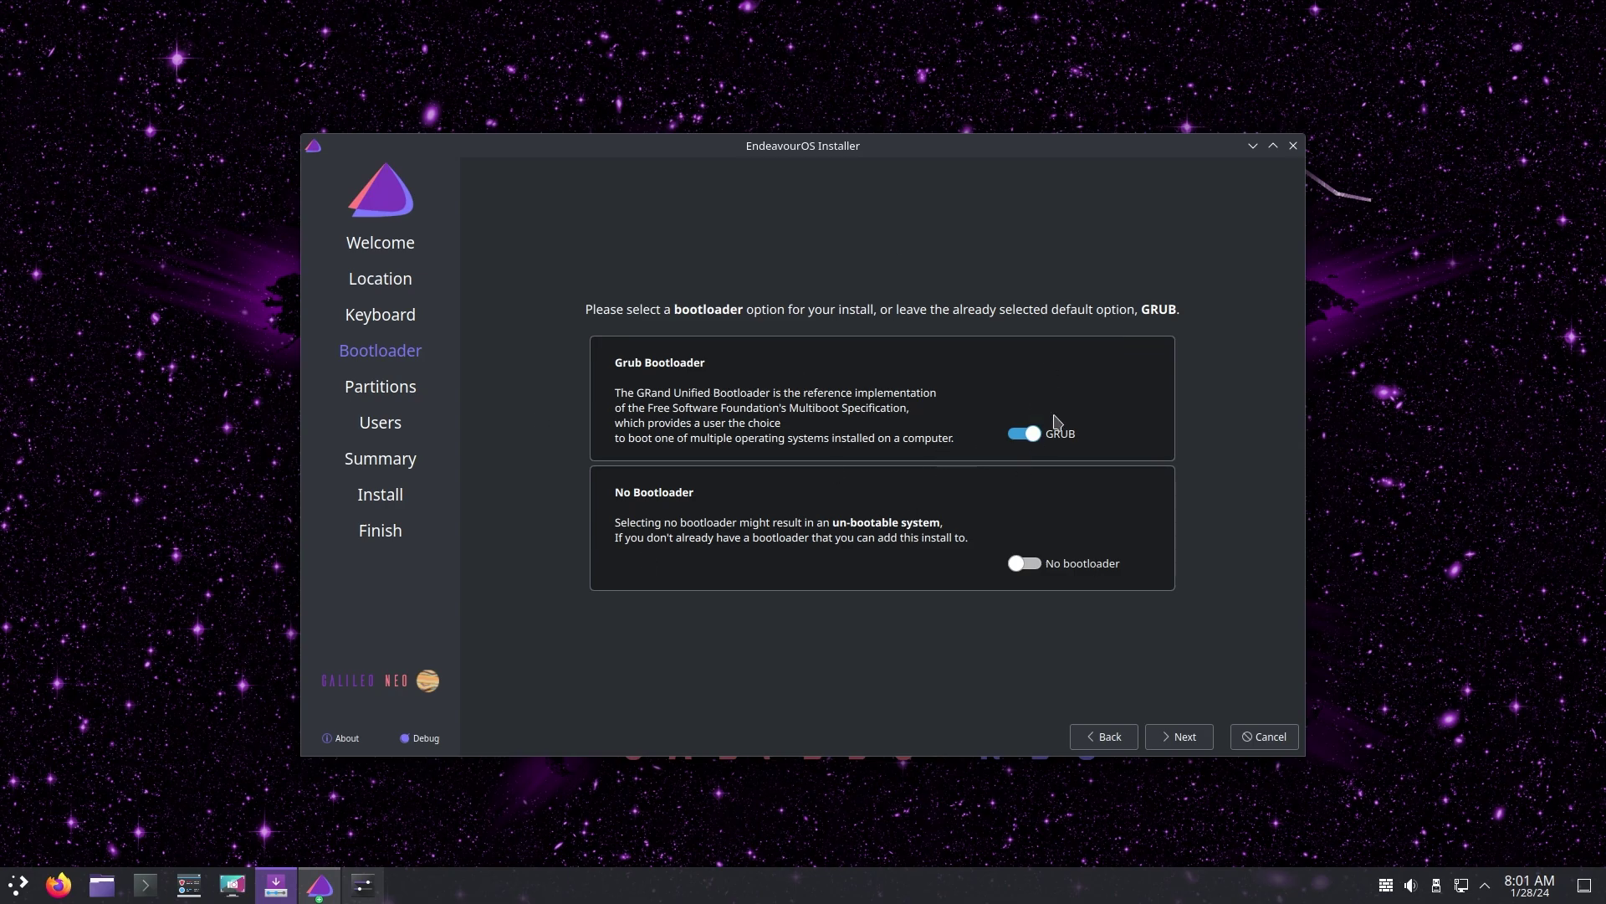
{"action": "left_click", "coordinate": [1189, 741]}
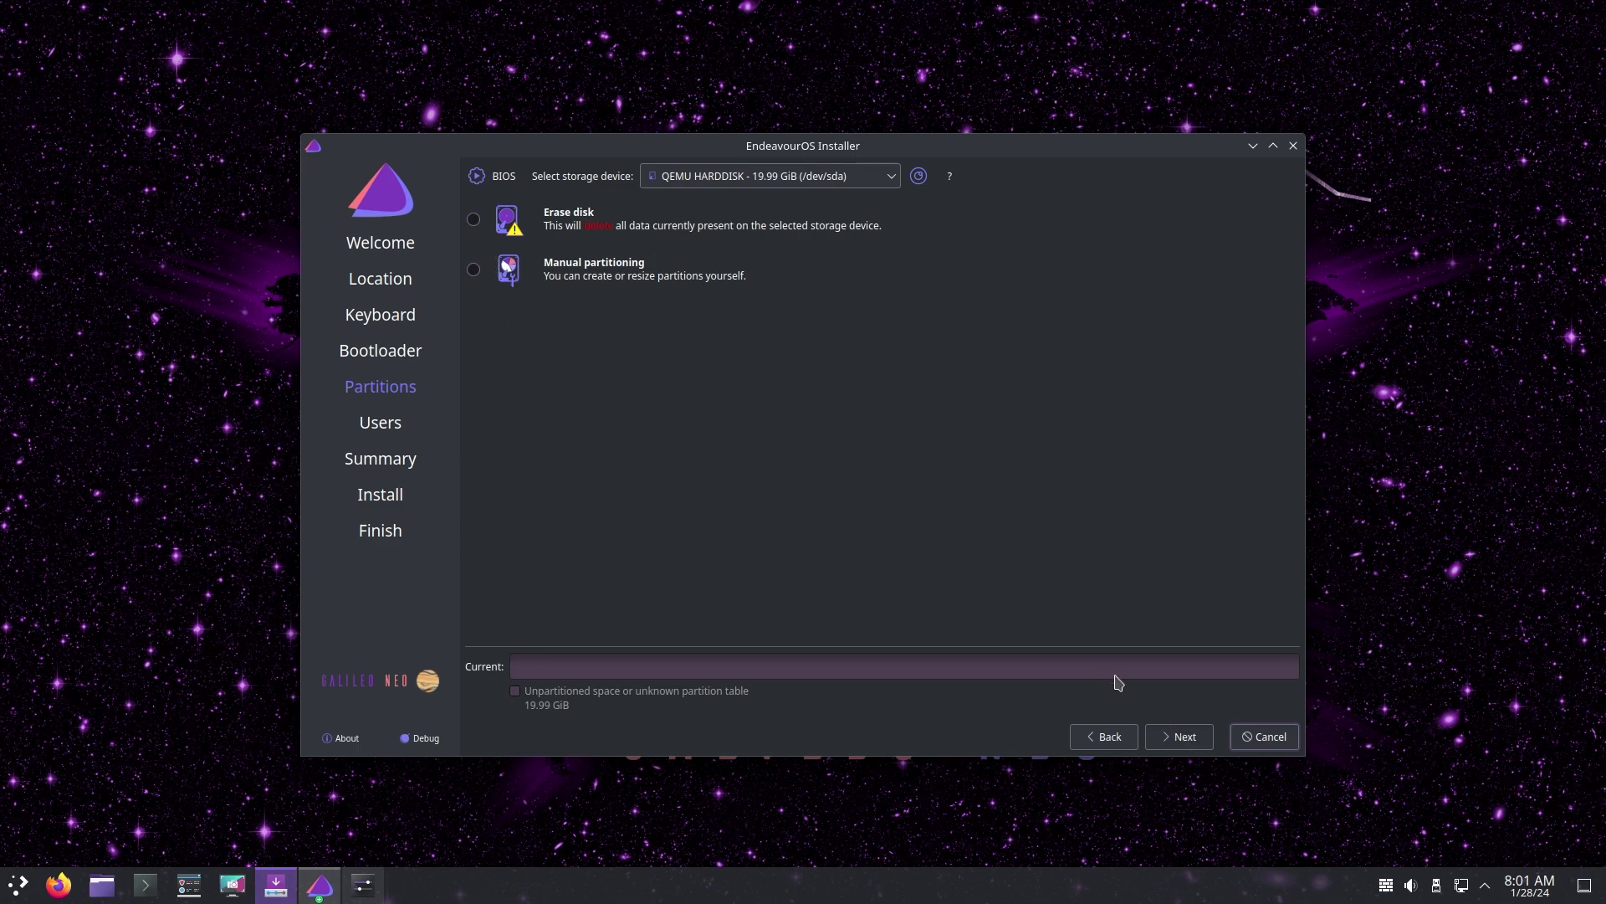
Choose Erase disk for the 19.99 GiB drive and continue to Users
{"action": "left_click", "coordinate": [471, 219]}
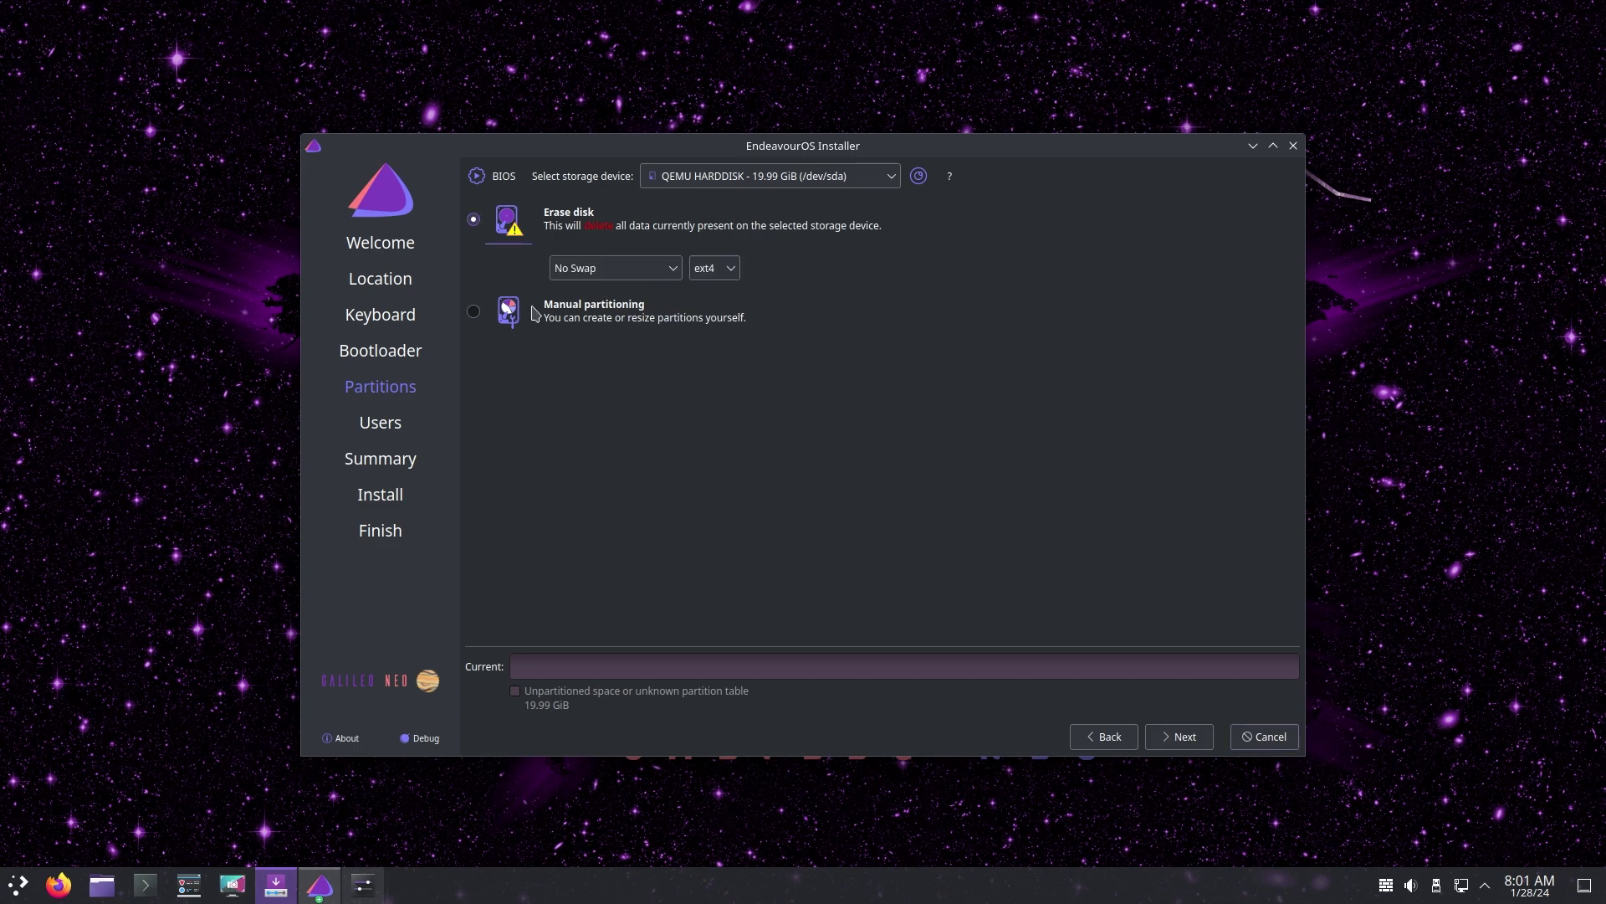
{"action": "left_click", "coordinate": [1183, 737]}
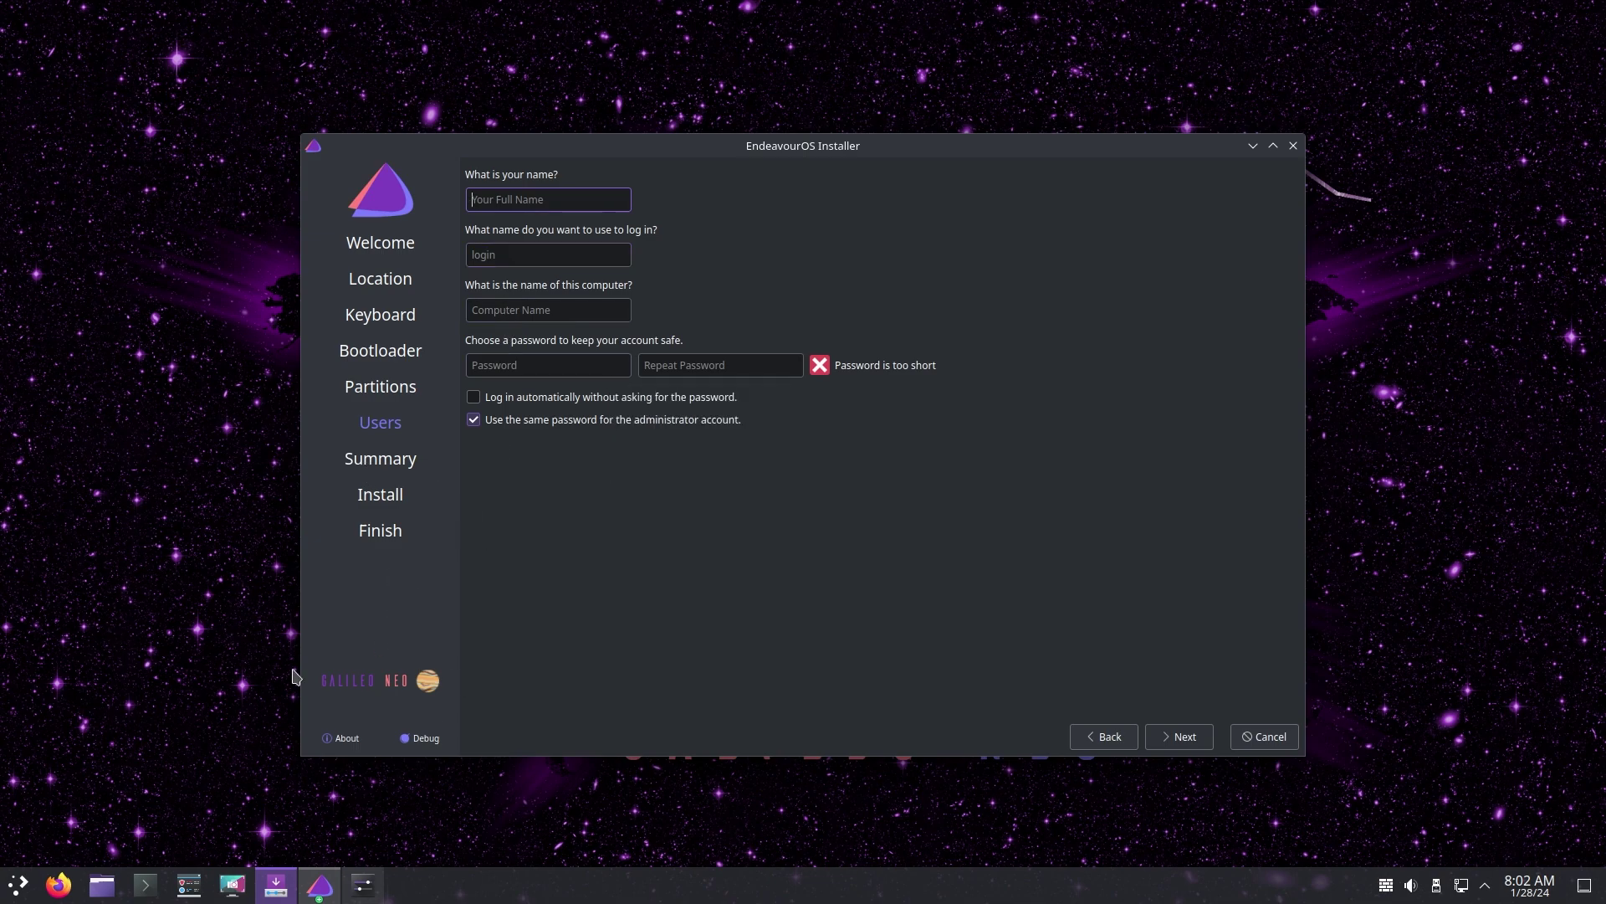
Cancel the installation and confirm quitting the installer
{"action": "left_click", "coordinate": [1270, 738]}
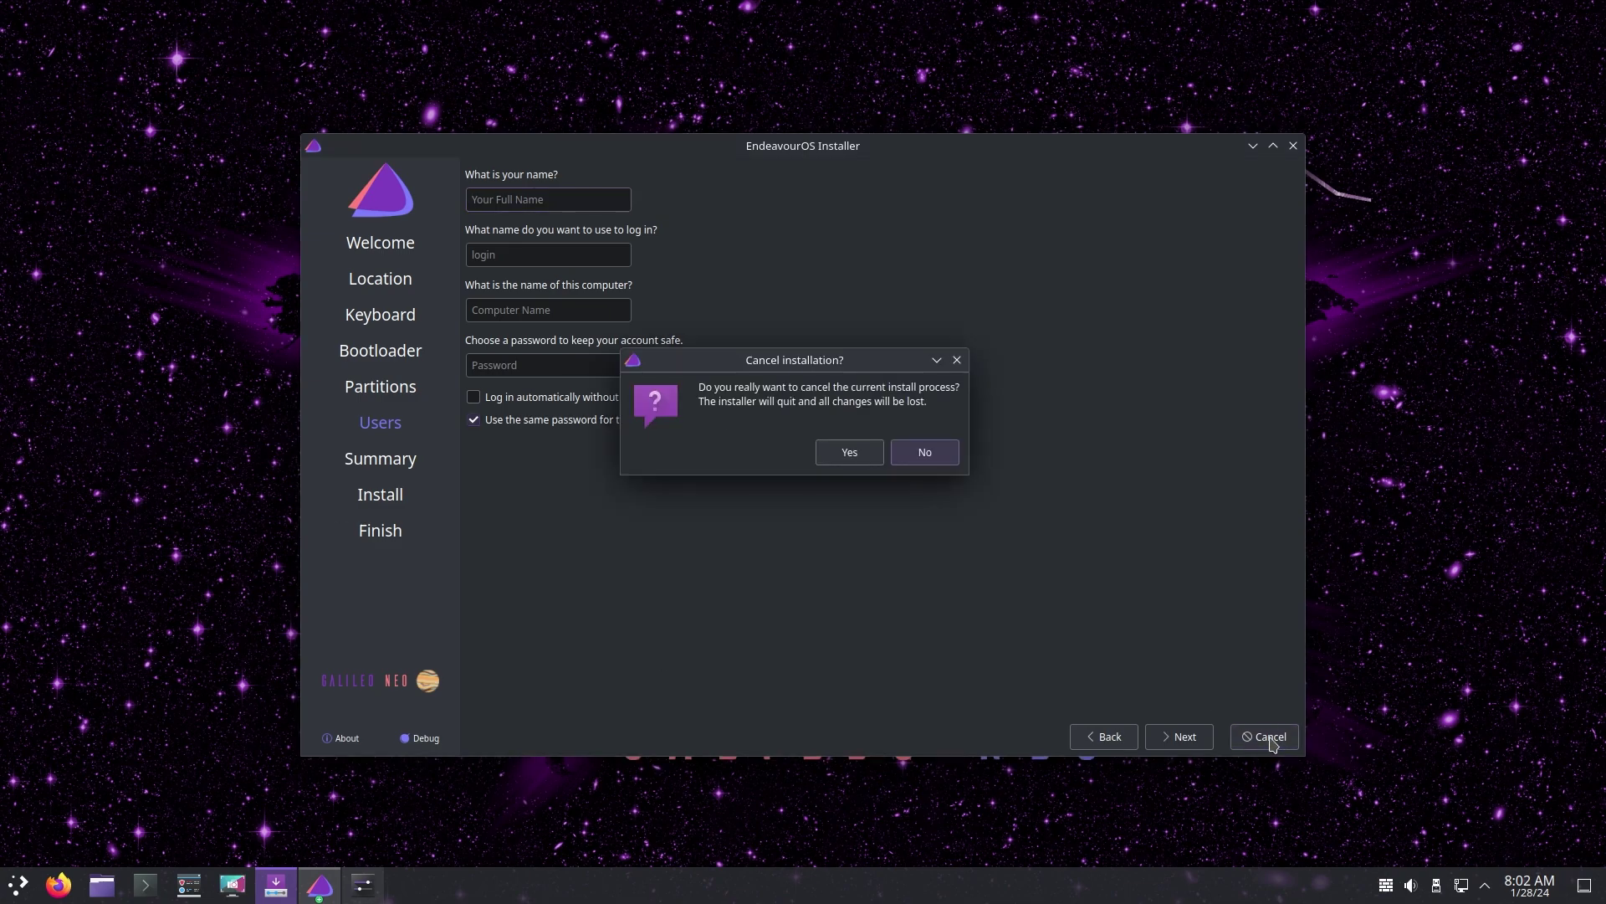
{"action": "left_click", "coordinate": [849, 453]}
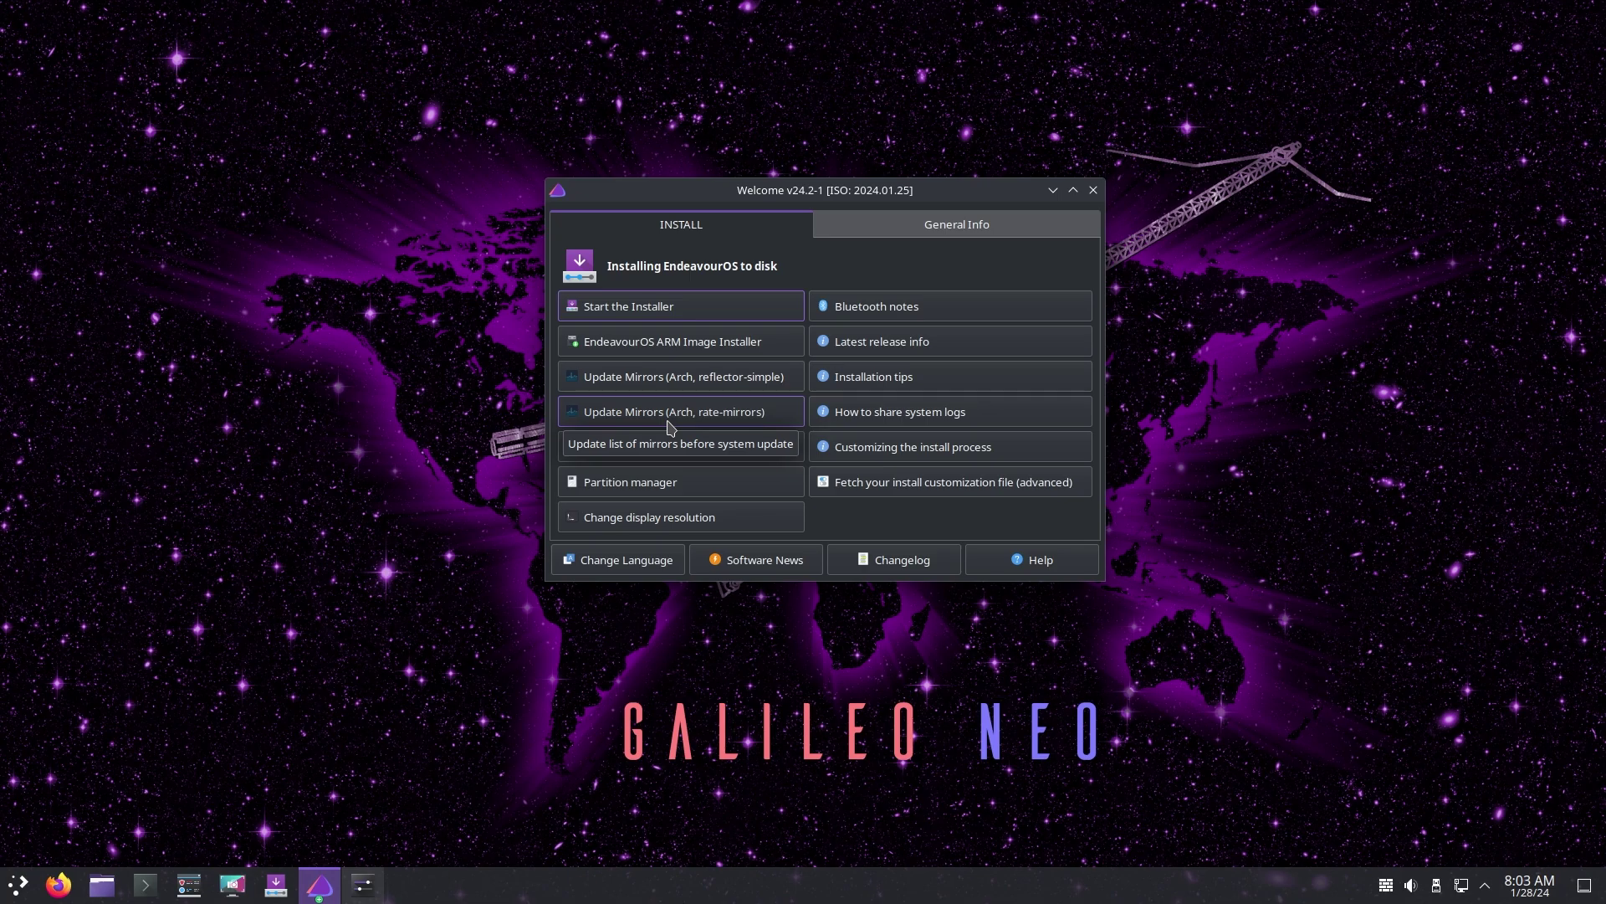
Minimize the Welcome window and bring up the application launcher's Favorites
{"action": "left_click", "coordinate": [1054, 191]}
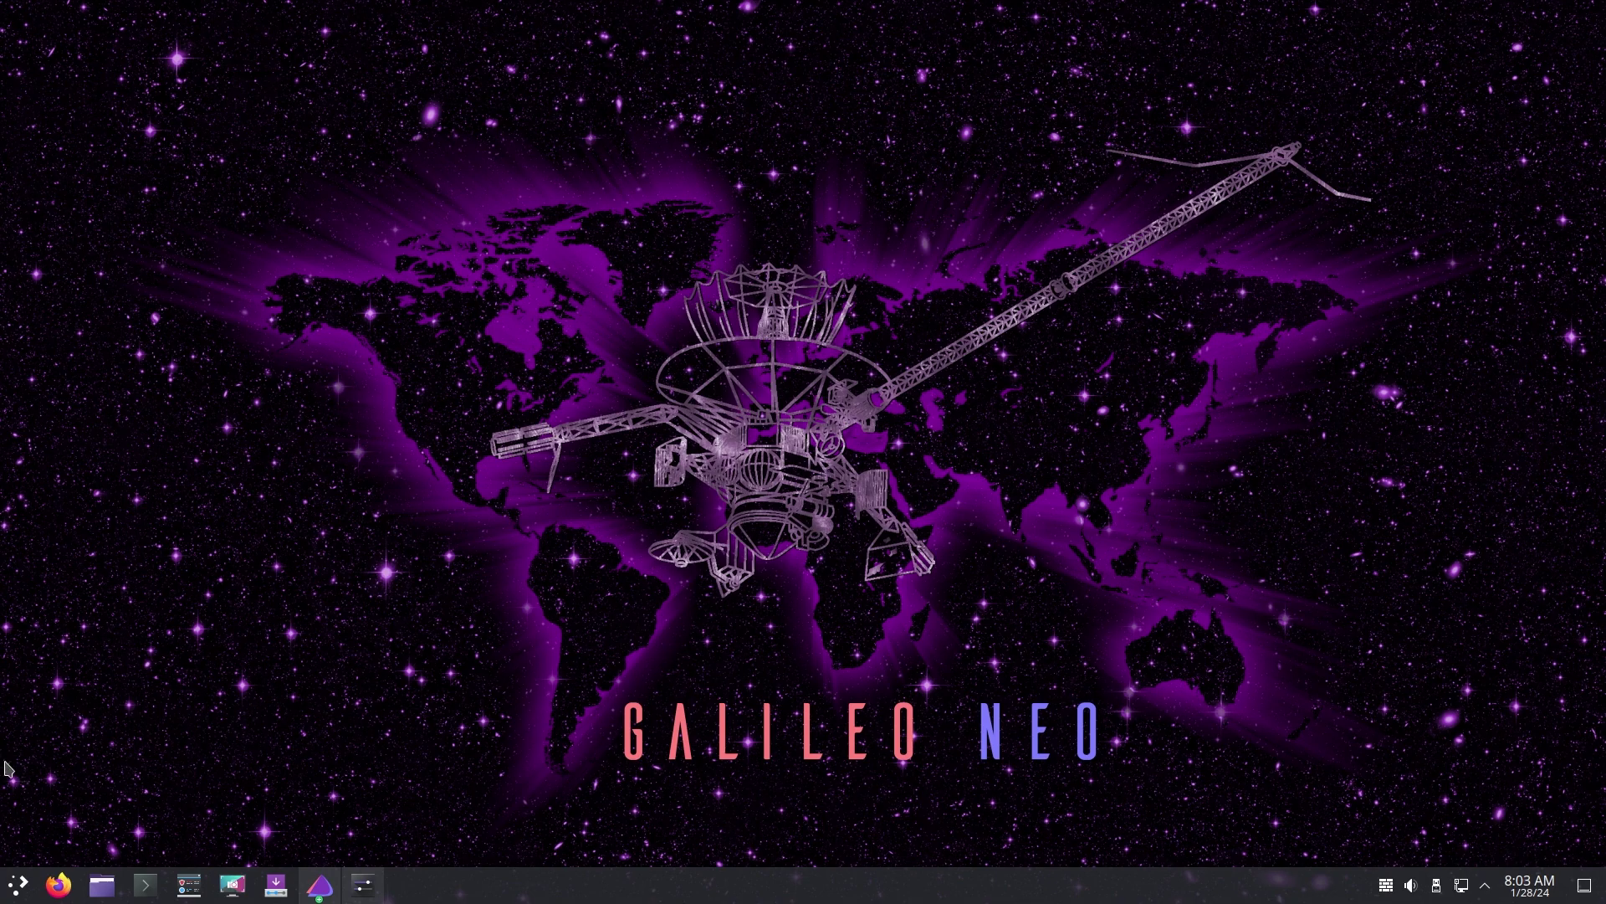
{"action": "left_click", "coordinate": [19, 884]}
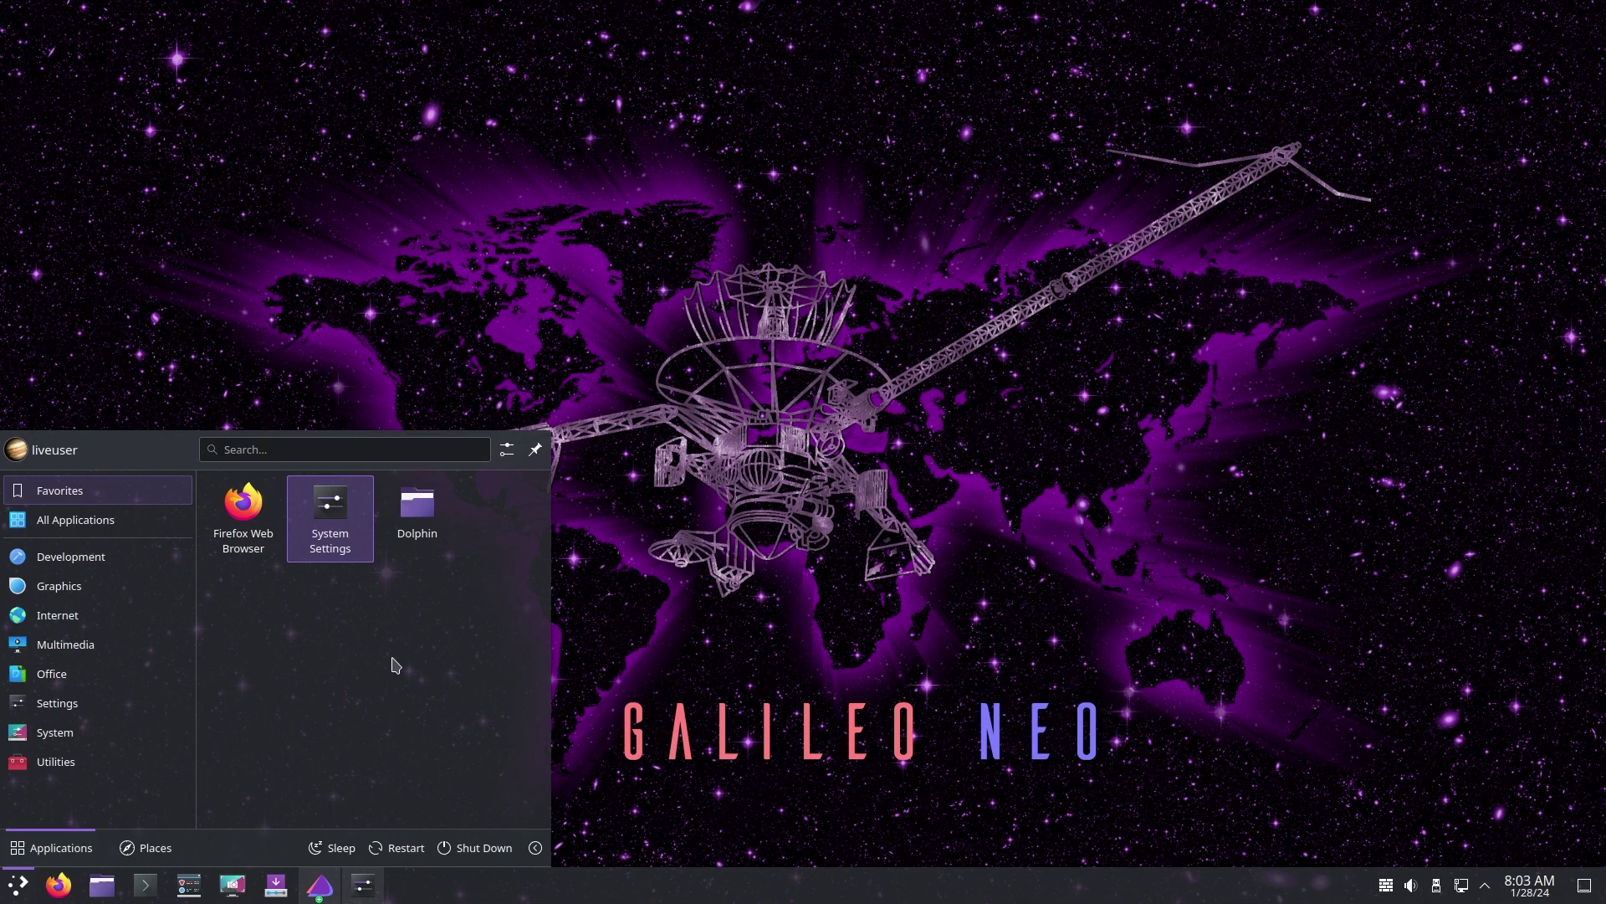
Launch Firefox and confirm in About Firefox that it is version 122.0 (64-bit)
{"action": "left_click", "coordinate": [243, 506]}
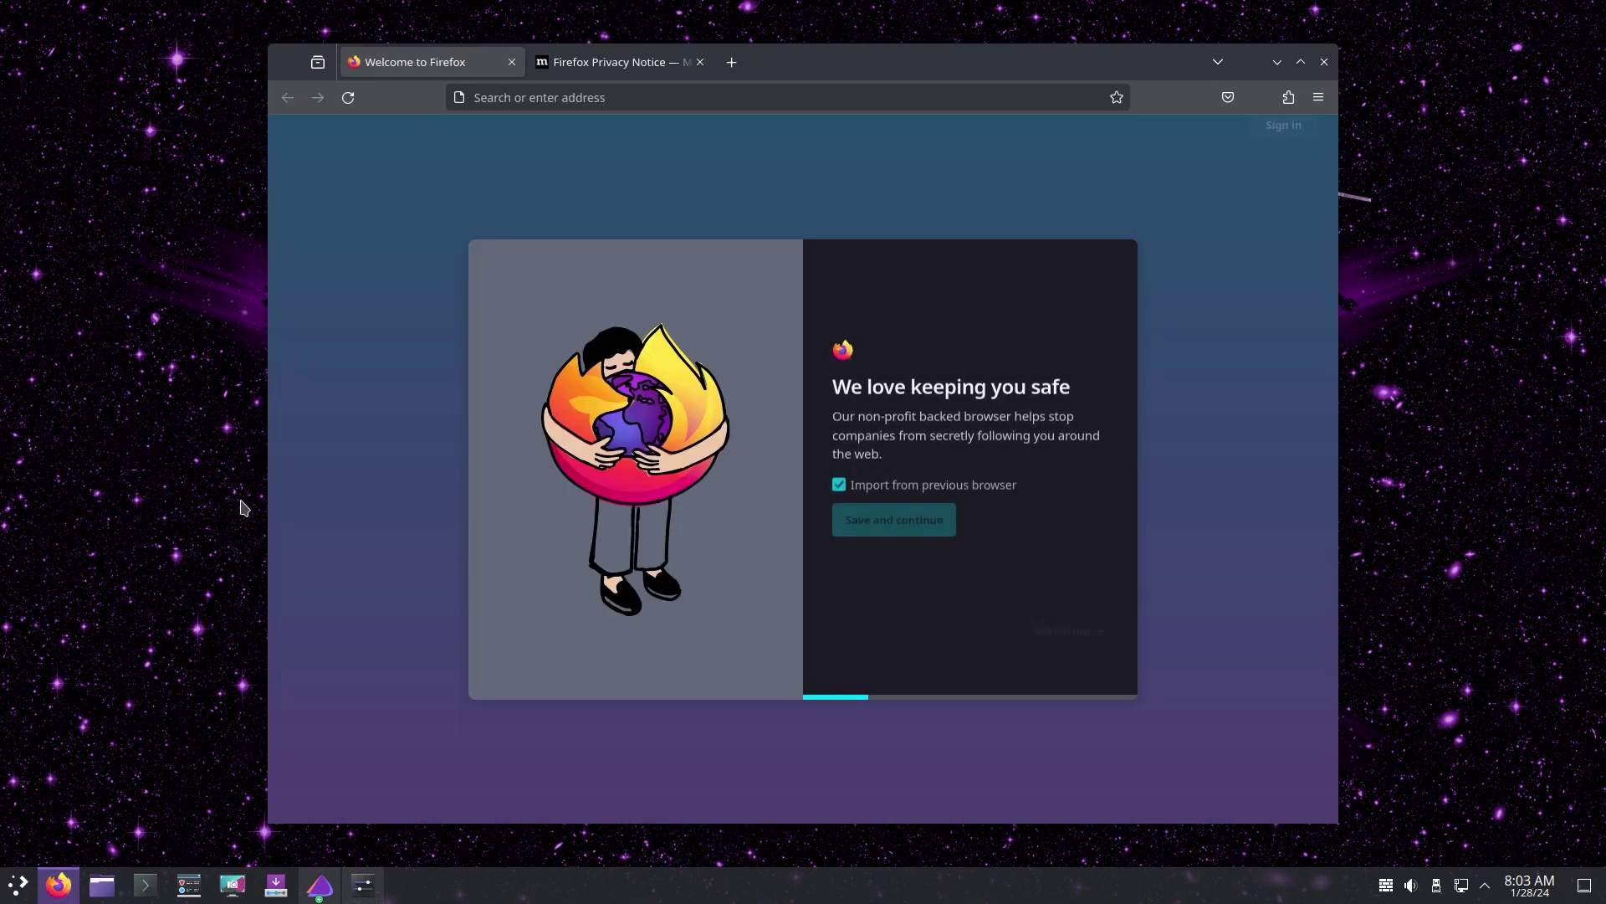
{"action": "left_click", "coordinate": [1318, 97]}
{"action": "left_click", "coordinate": [1118, 615]}
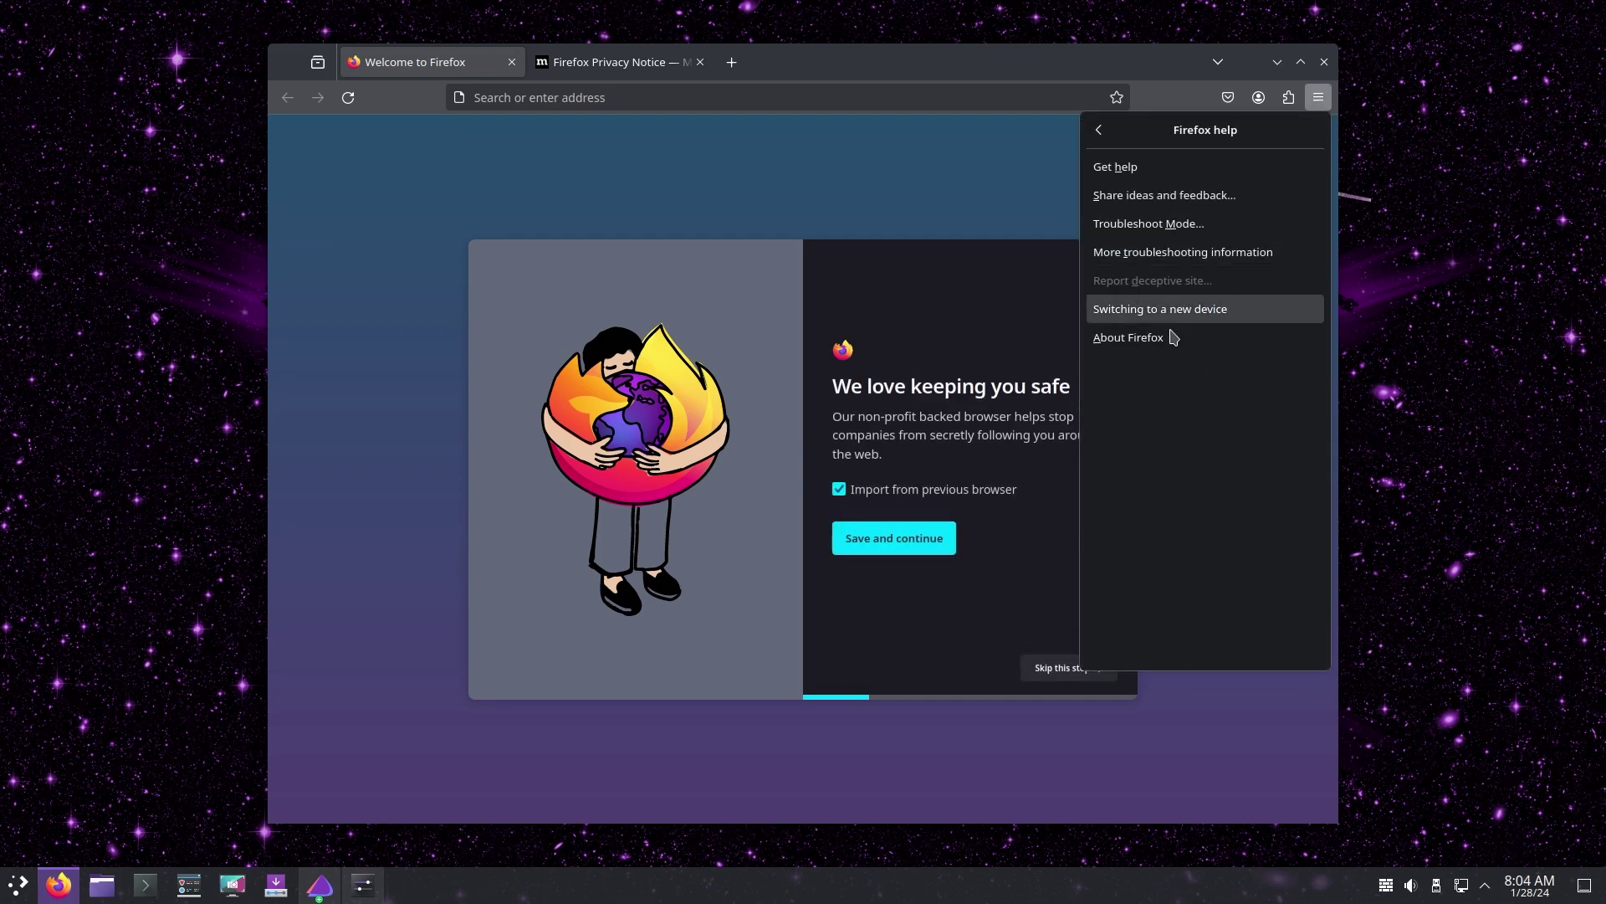
{"action": "left_click", "coordinate": [1144, 343]}
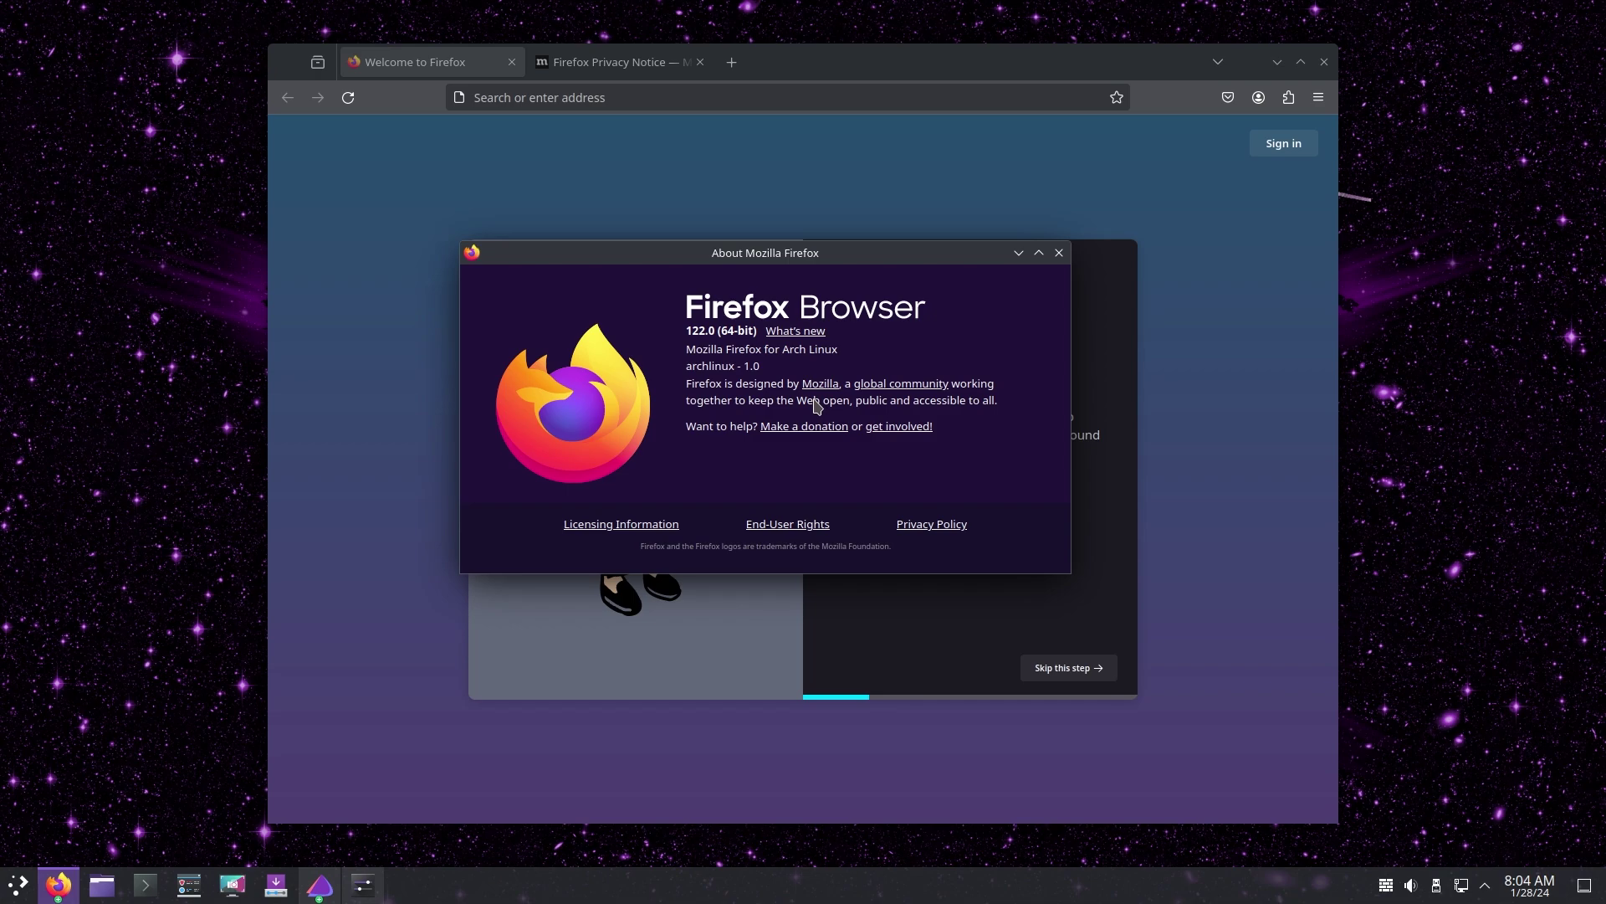
{"action": "left_click", "coordinate": [1059, 253]}
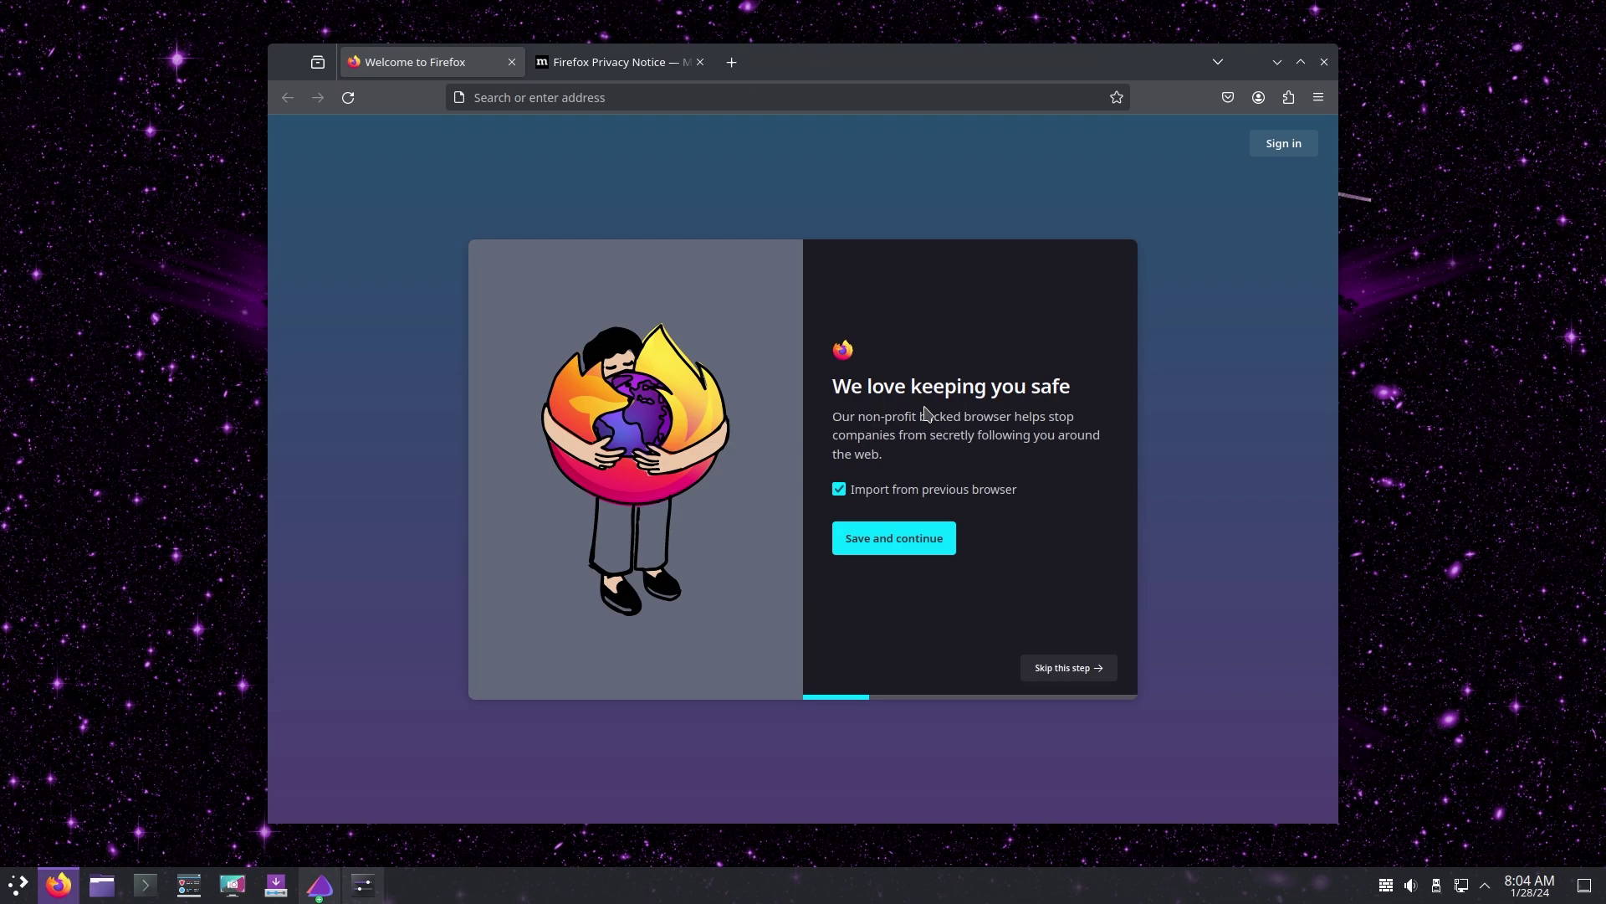
{"action": "left_click", "coordinate": [1324, 62]}
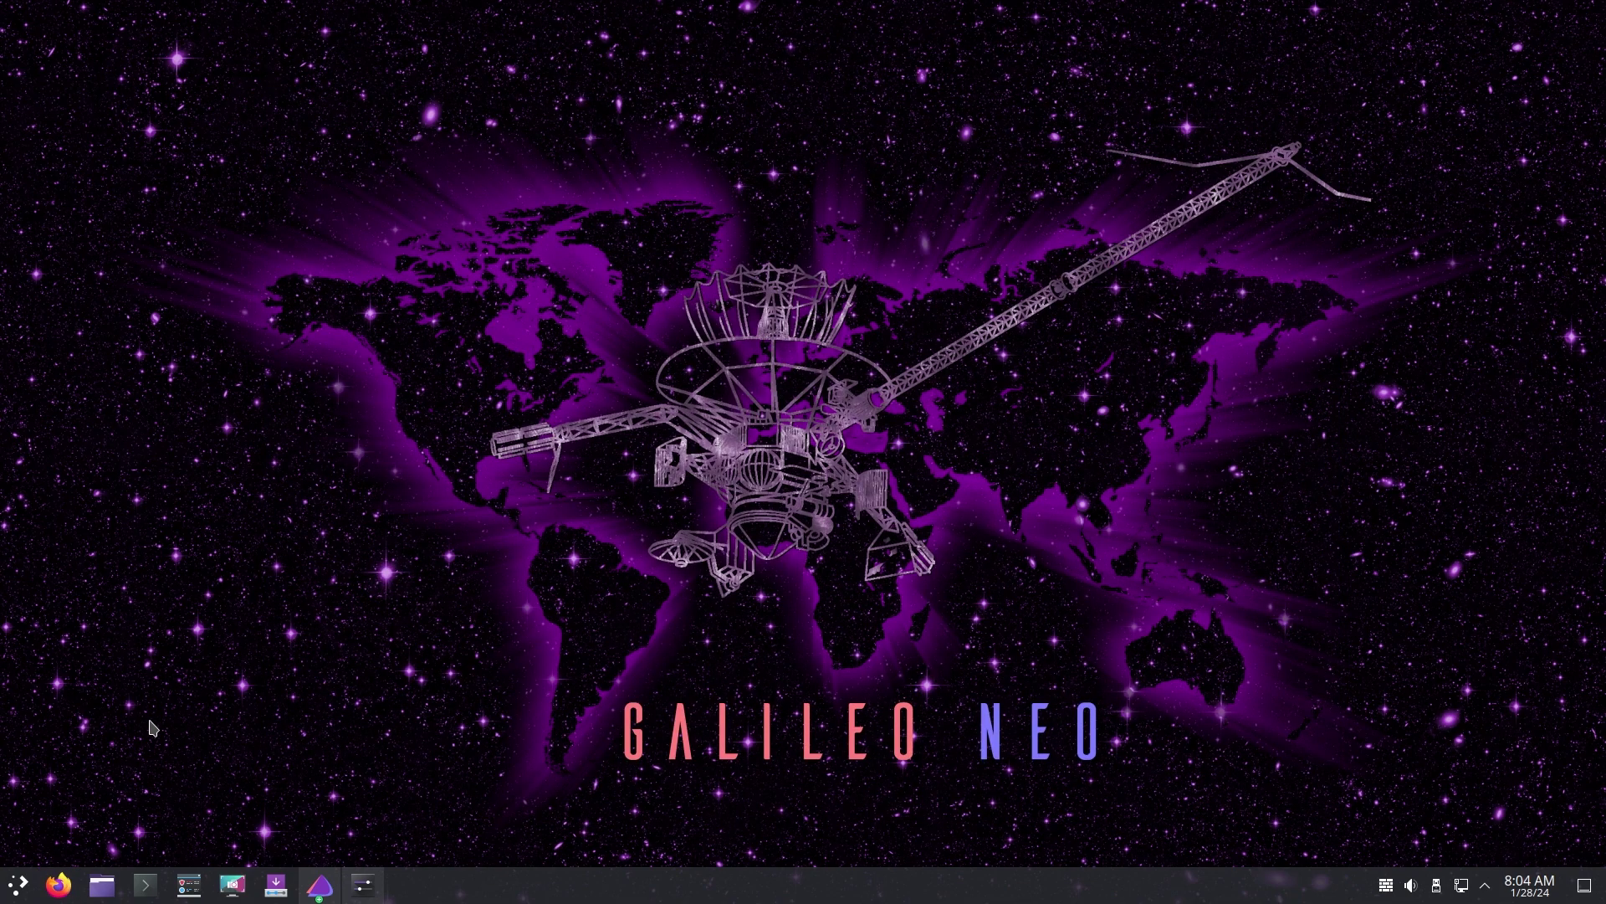
{"action": "left_click", "coordinate": [147, 884]}
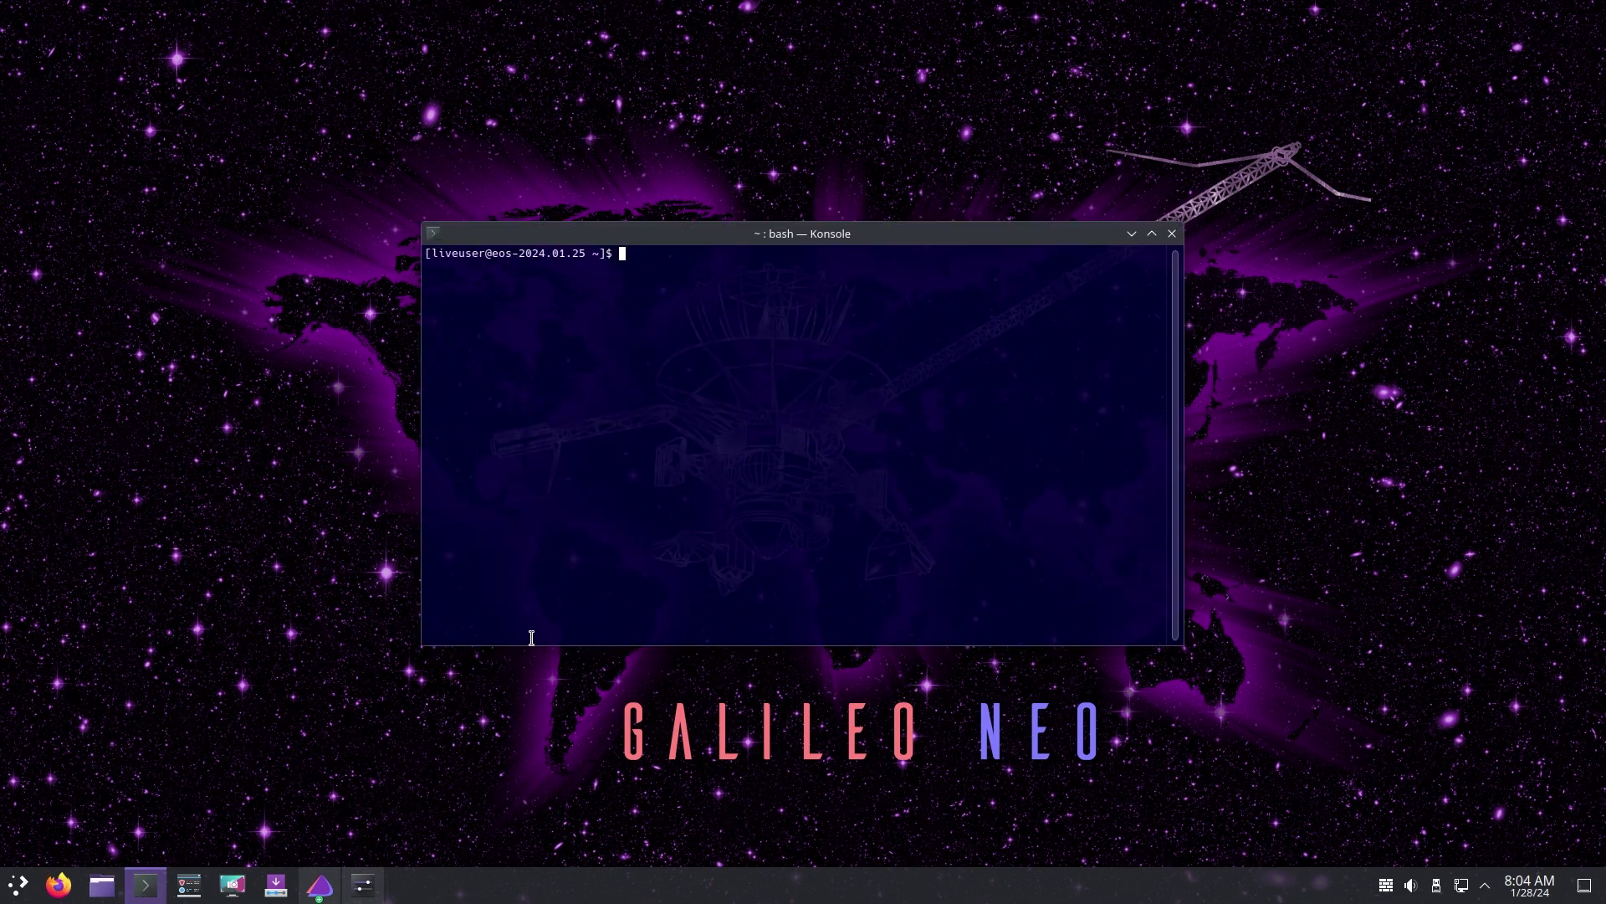
{"action": "key", "text": "ctrl+d"}
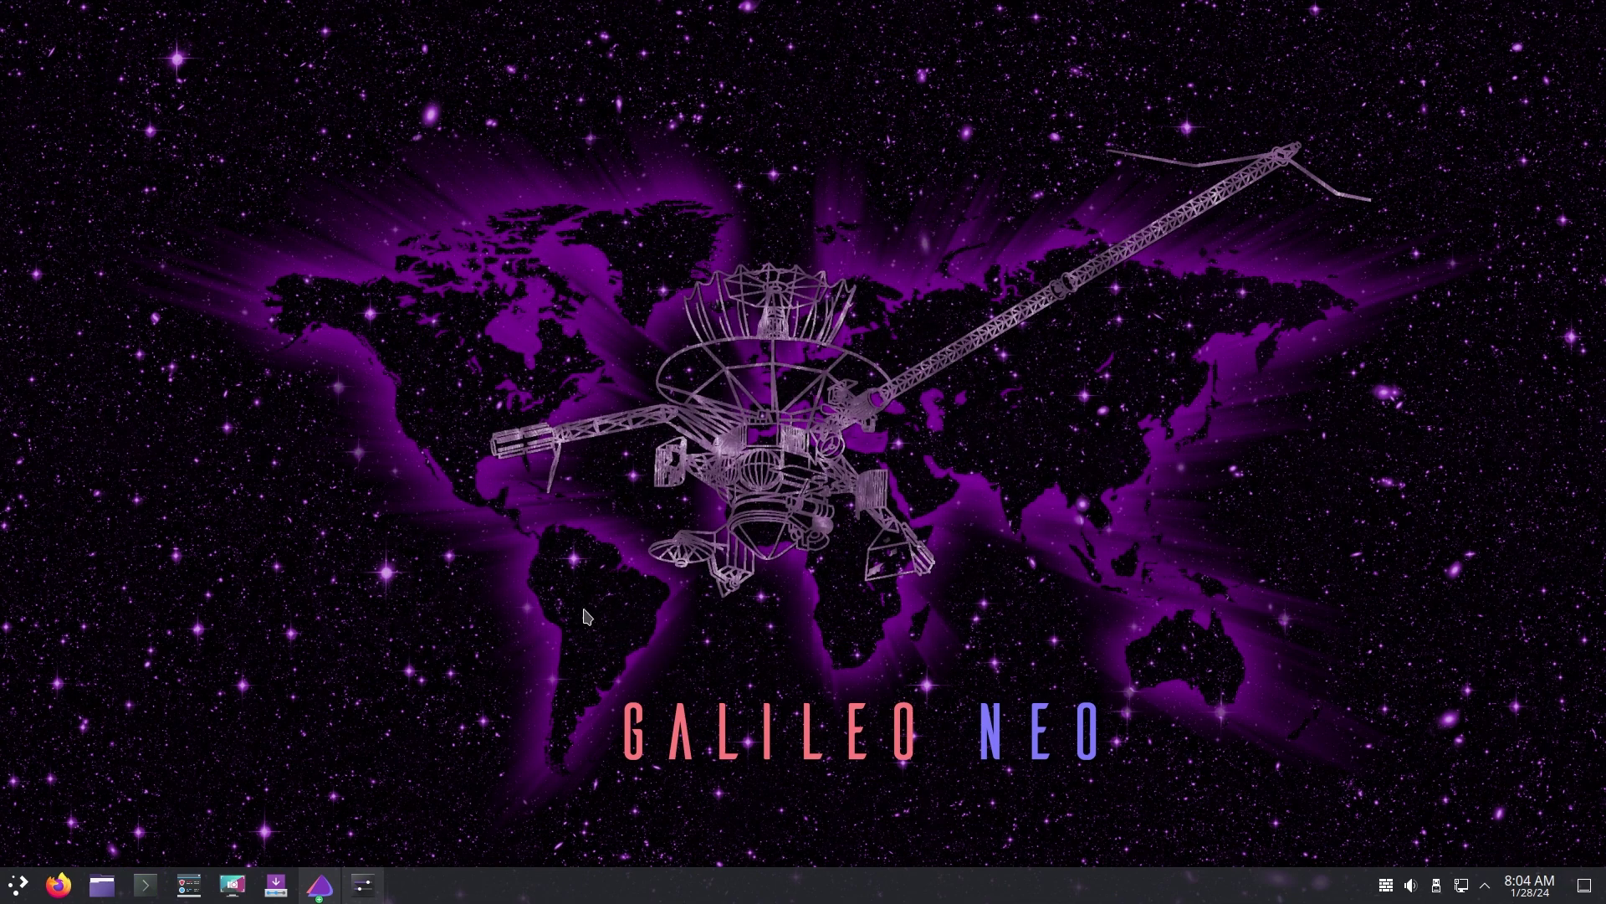
{"action": "left_click", "coordinate": [20, 887]}
{"action": "left_click", "coordinate": [329, 506]}
{"action": "left_click", "coordinate": [428, 224]}
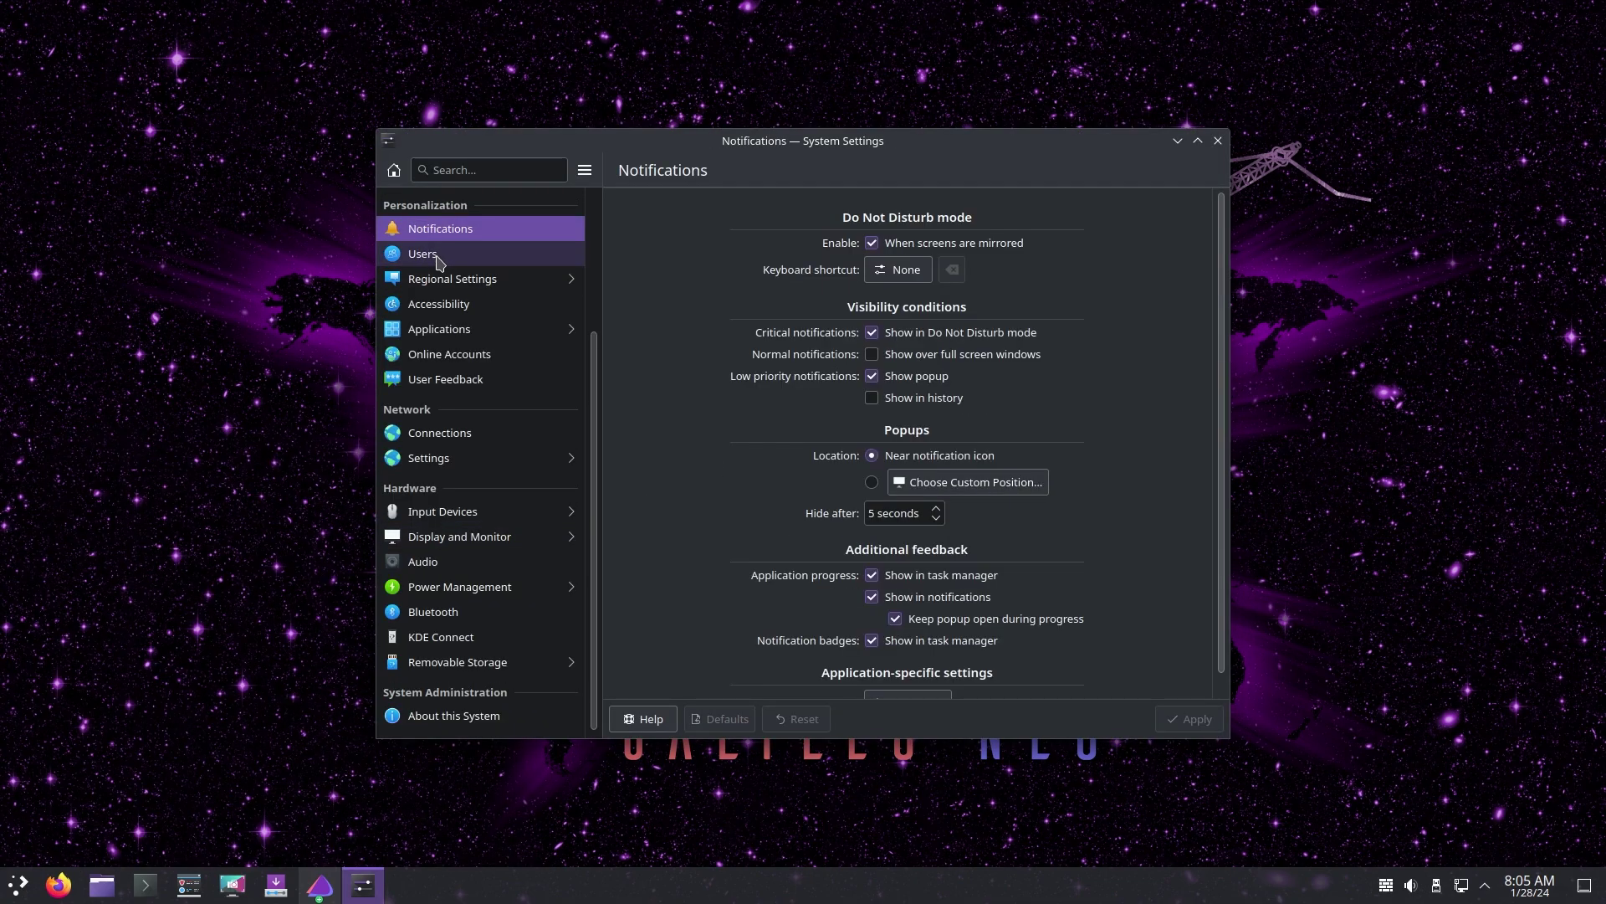
{"action": "left_click", "coordinate": [448, 457]}
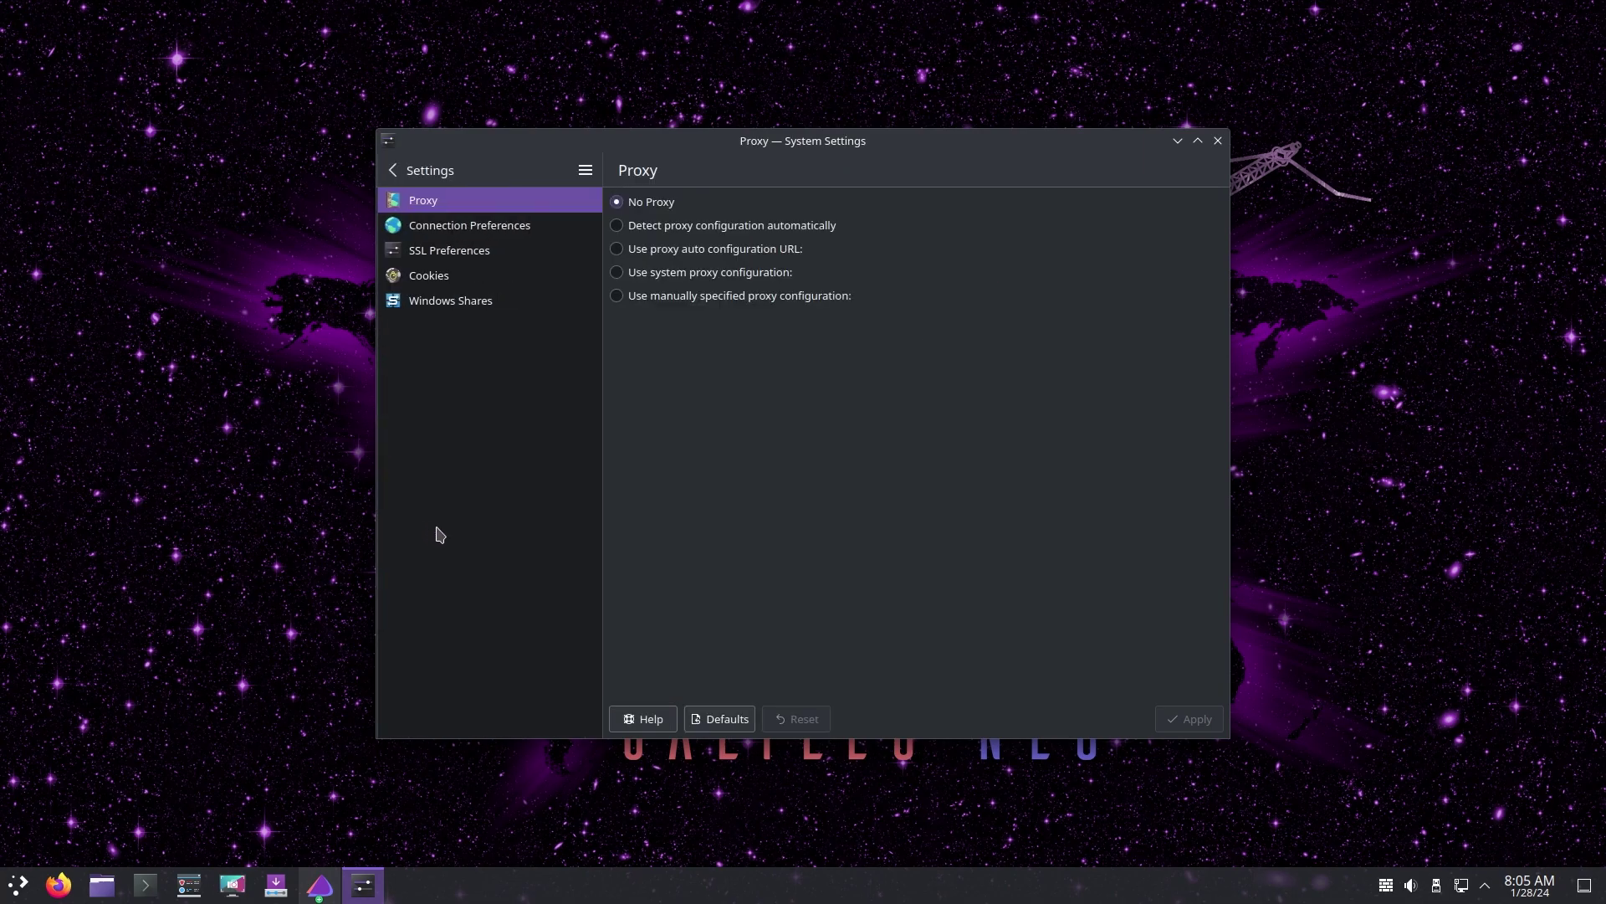
{"action": "left_click", "coordinate": [391, 170]}
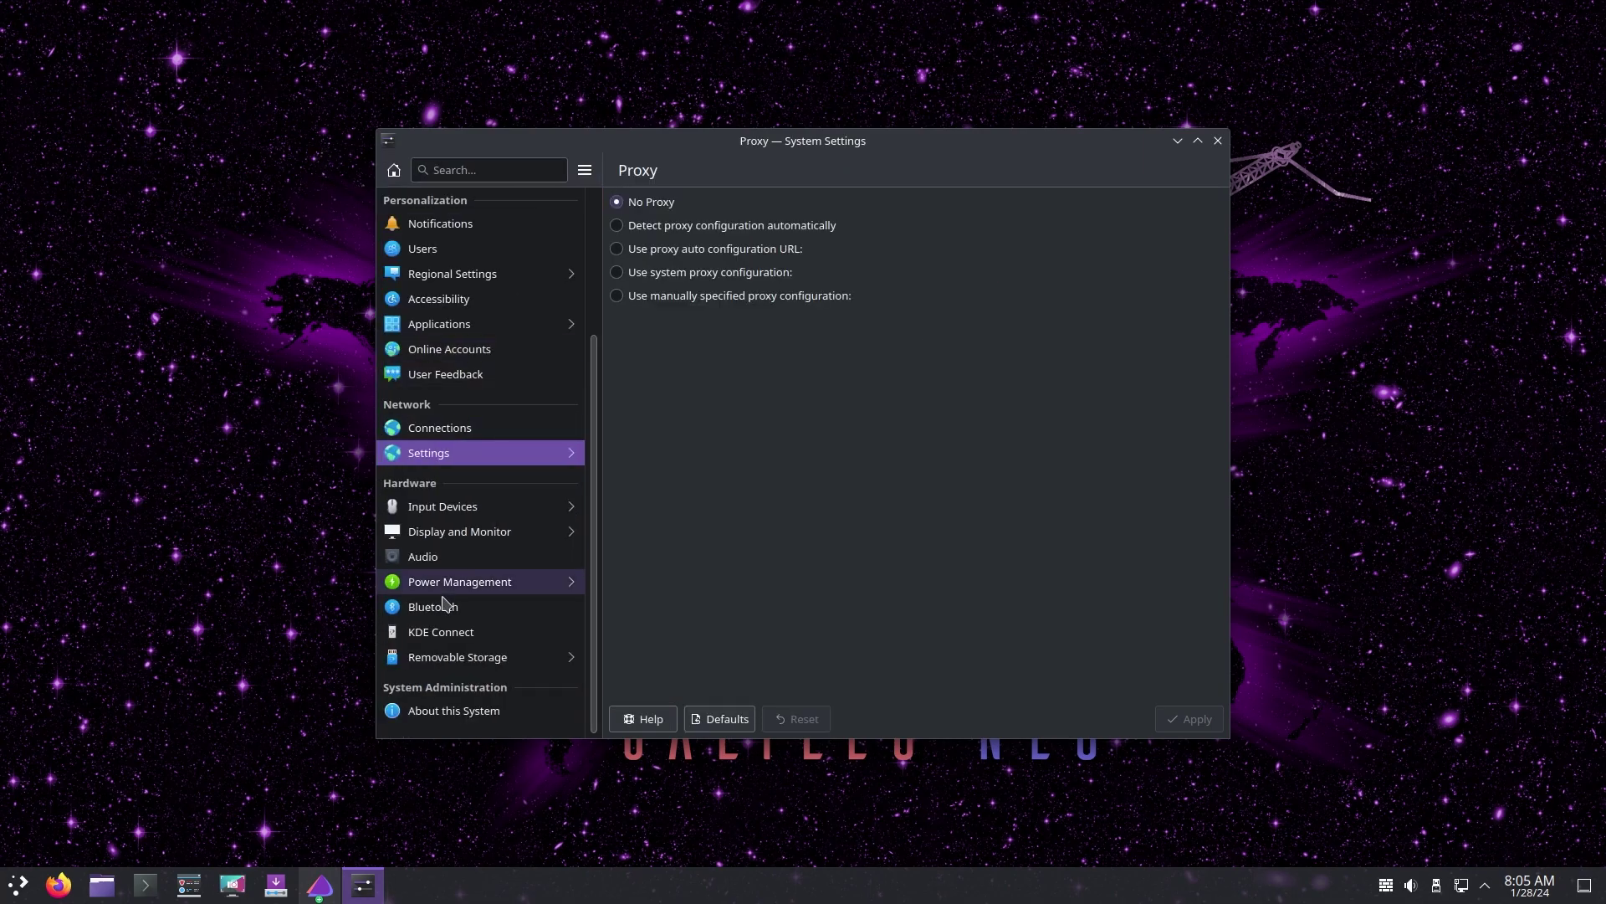
{"action": "left_click", "coordinate": [459, 710]}
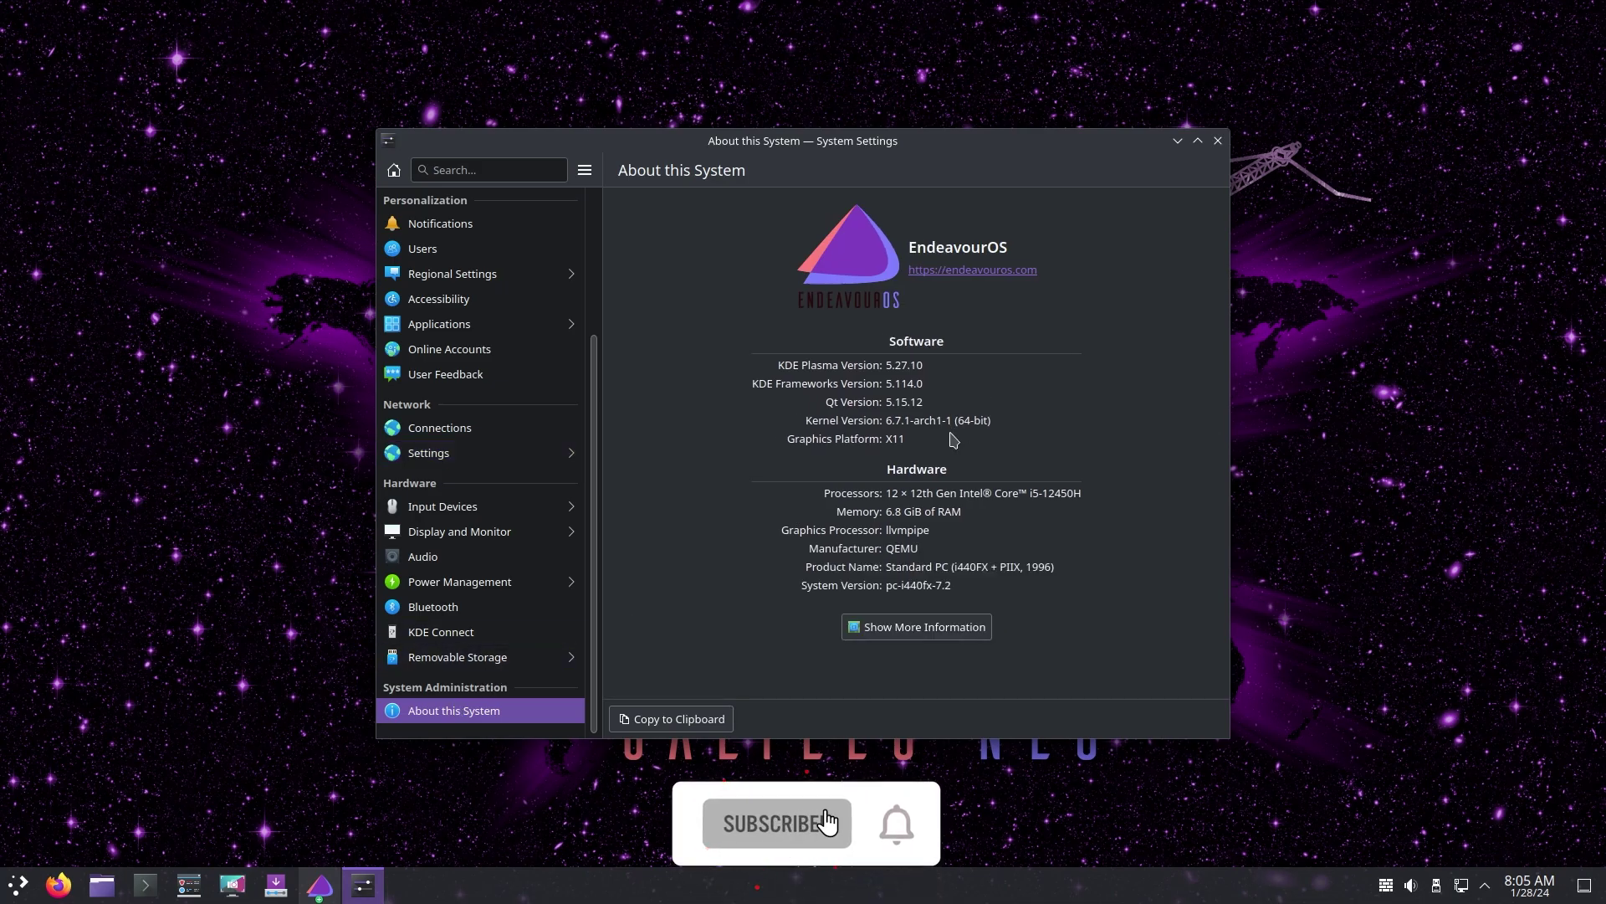
{"action": "left_click", "coordinate": [1219, 140]}
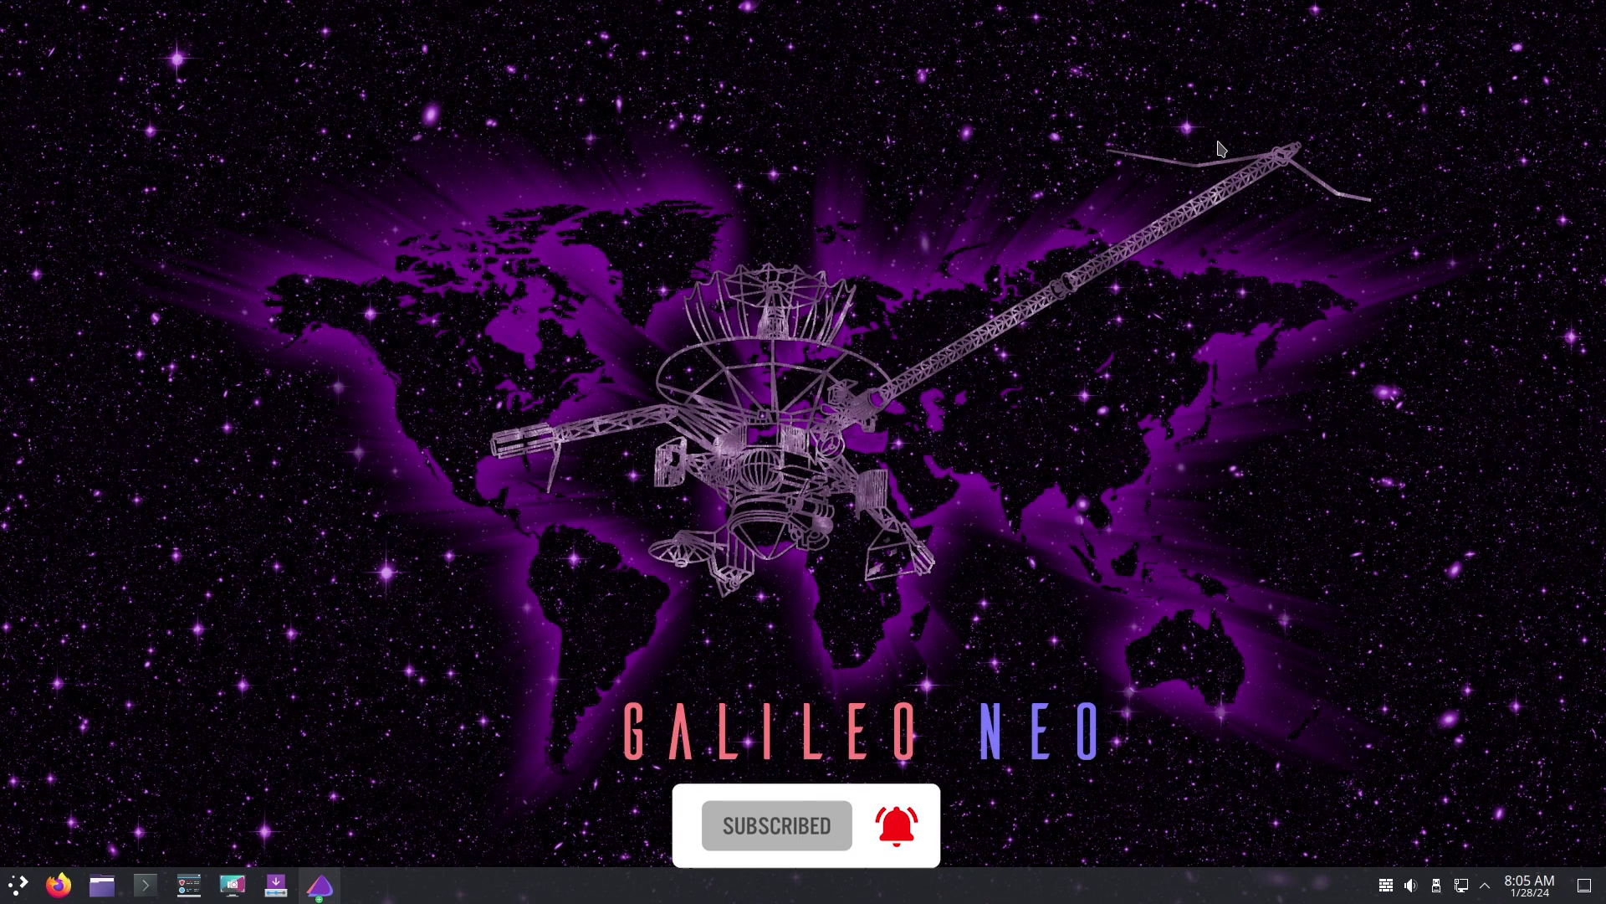